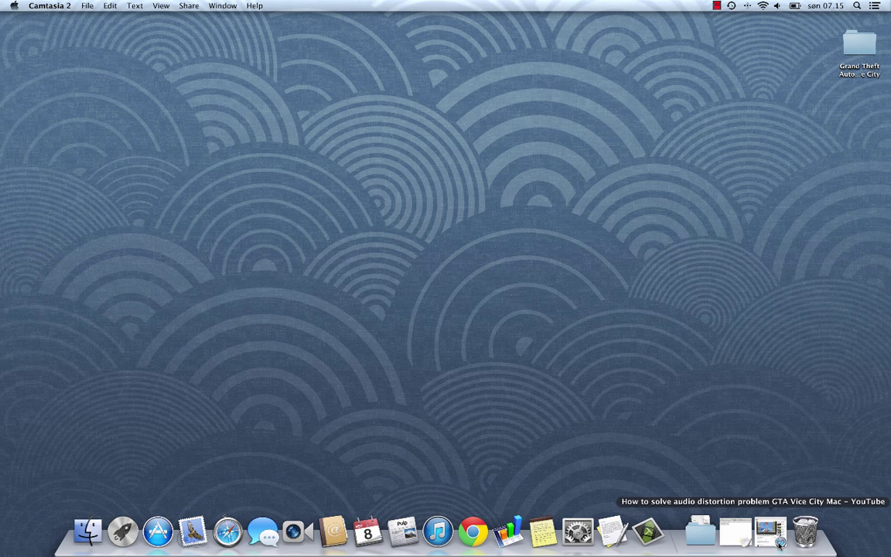
View the YouTube page of the video on solving GTA Vice City audio distortion on Mac, and minimize its window.
{"action": "left_click", "coordinate": [779, 544]}
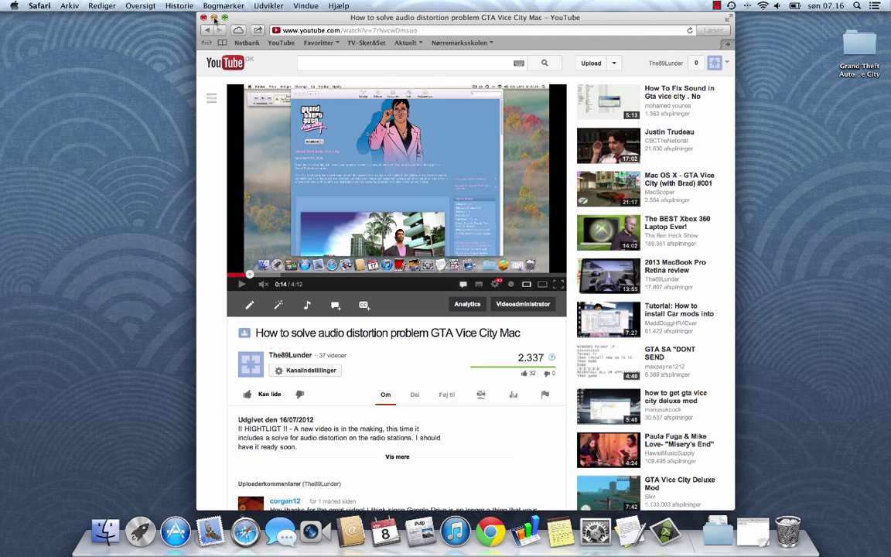
{"action": "left_click", "coordinate": [214, 17]}
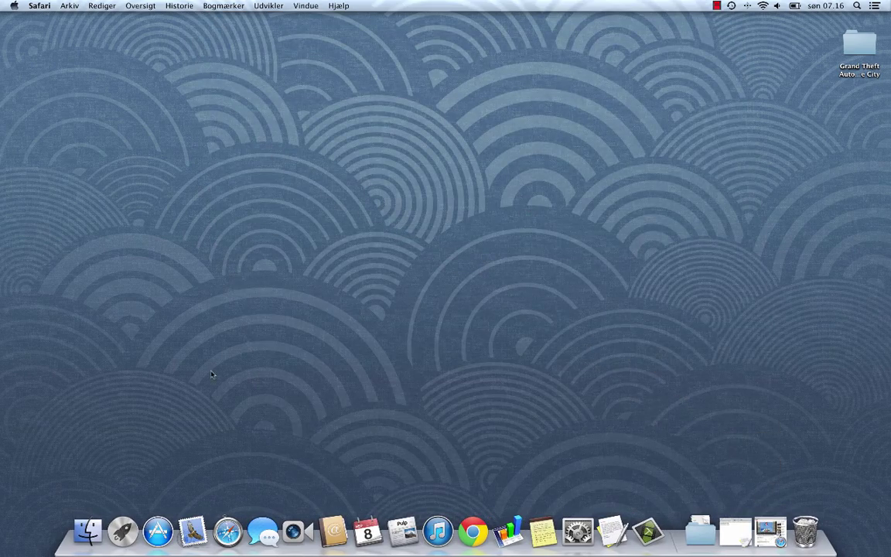
Find Grand Theft Auto Vice City in Launchpad by searching for "grand" and launch the game.
{"action": "left_click", "coordinate": [136, 542]}
{"action": "type", "text": "grand"}
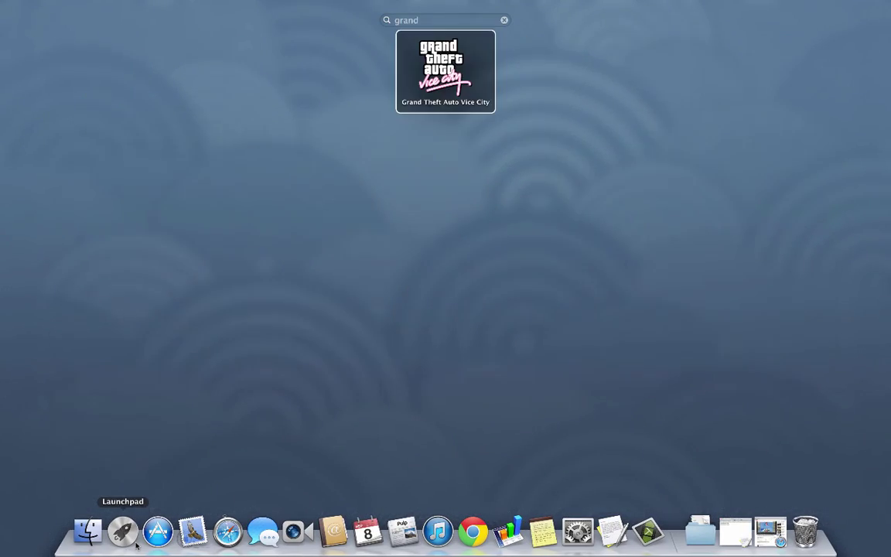
{"action": "key", "text": "Return"}
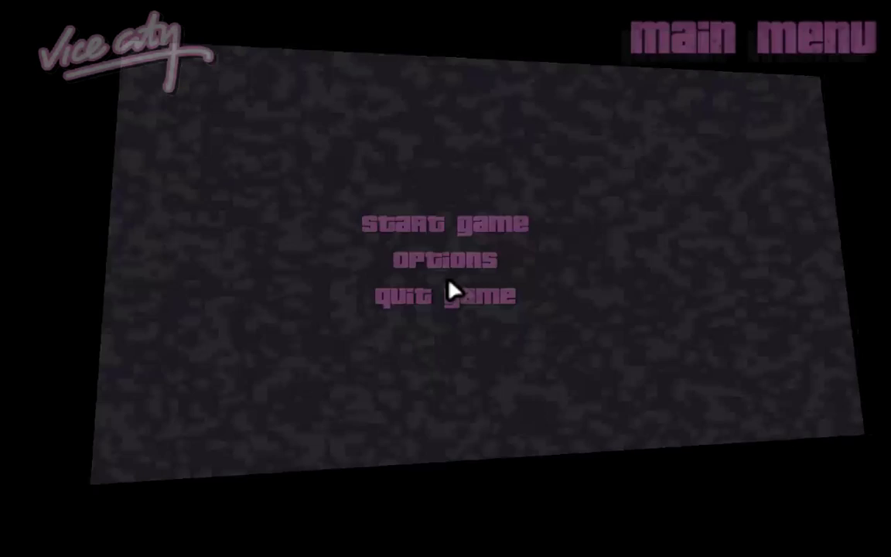
Load the saved game "The Party" in Vice City.
{"action": "key", "text": "Up"}
{"action": "key", "text": "Return"}
{"action": "key", "text": "Down"}
{"action": "key", "text": "Return"}
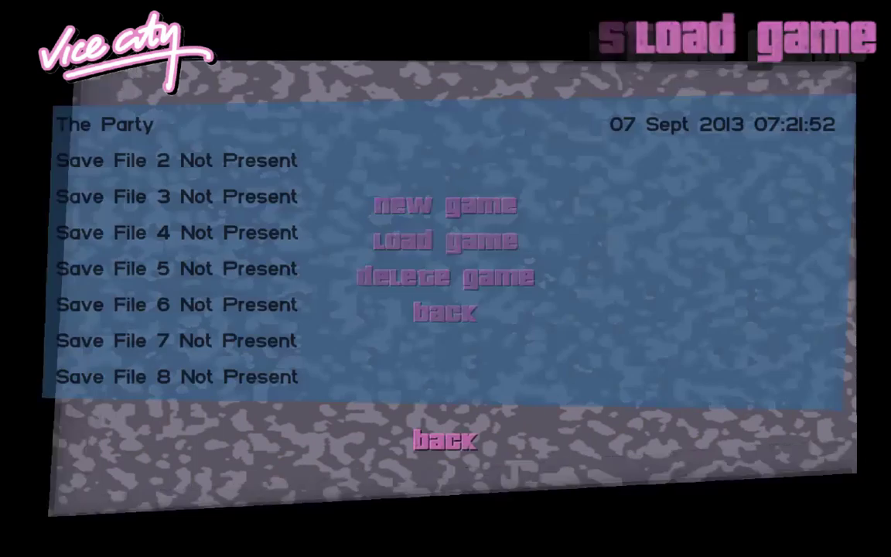
{"action": "key", "text": "Return"}
{"action": "key", "text": "Down"}
{"action": "key", "text": "Return"}
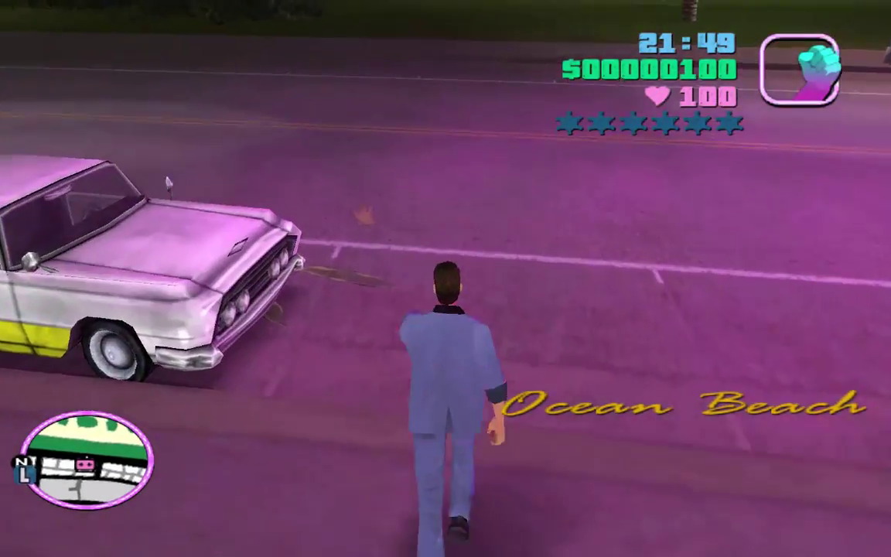
{"action": "key", "text": "f"}
{"action": "key", "text": "f"}
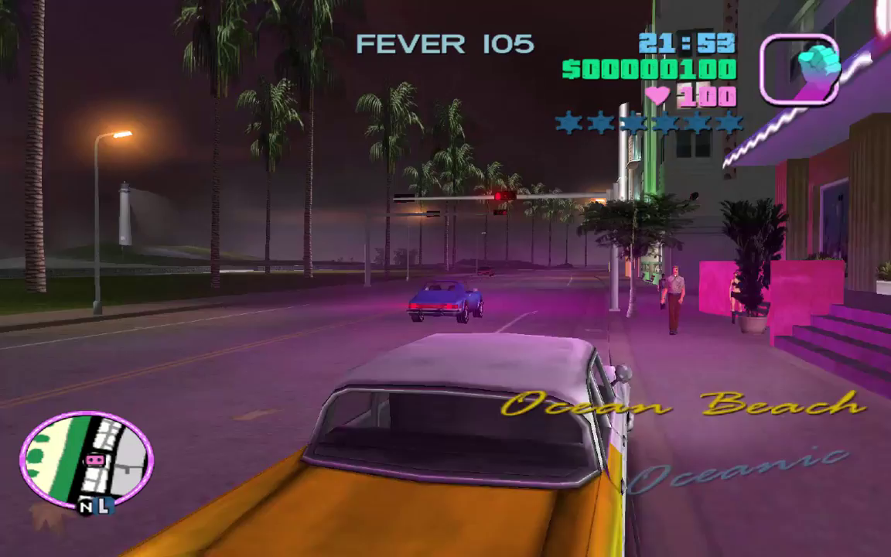
{"action": "key", "text": "w"}
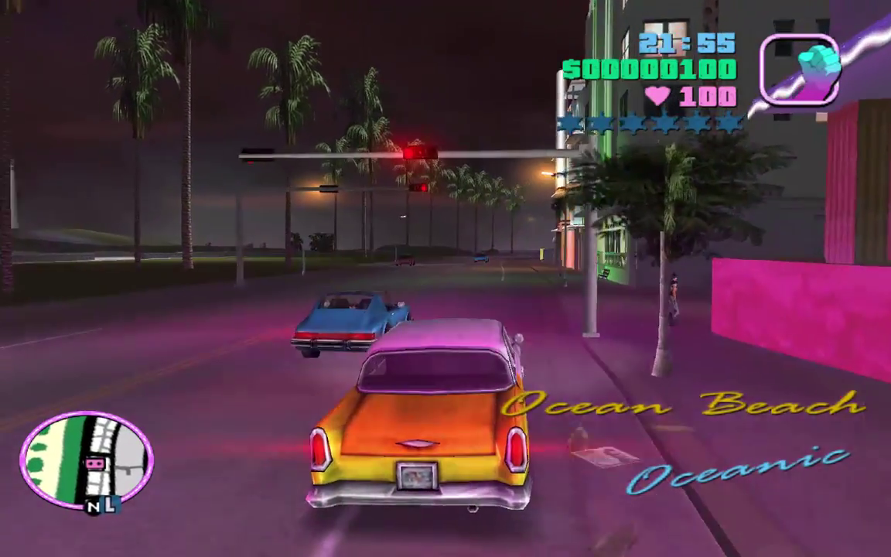
{"action": "key", "text": "d"}
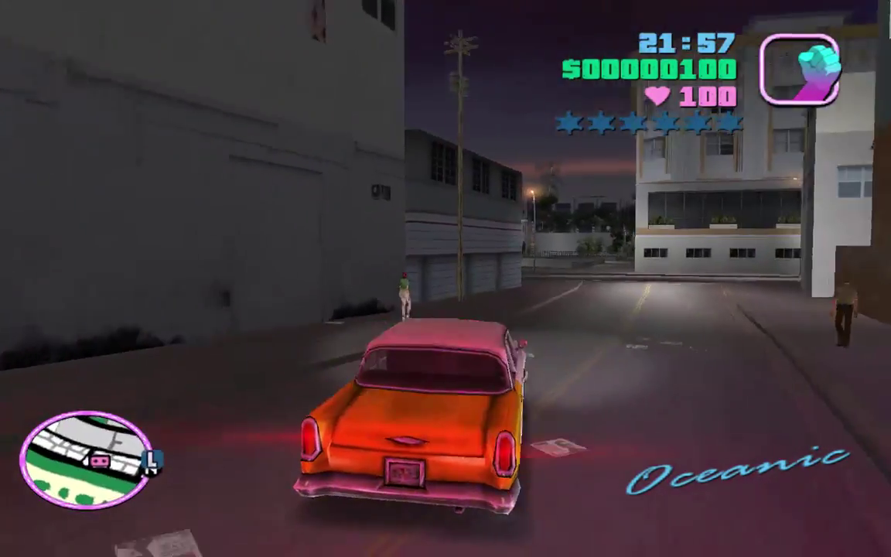
{"action": "key", "text": "a"}
{"action": "key", "text": "d"}
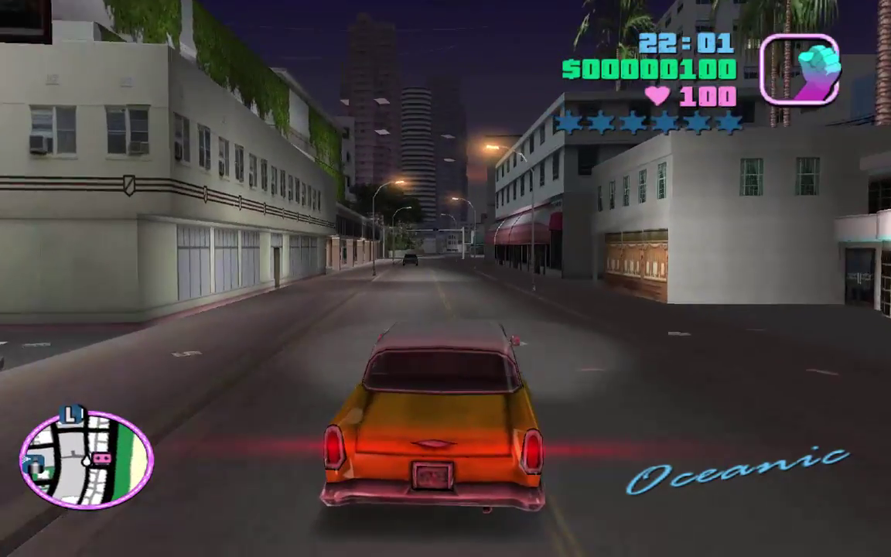
{"action": "key", "text": "a"}
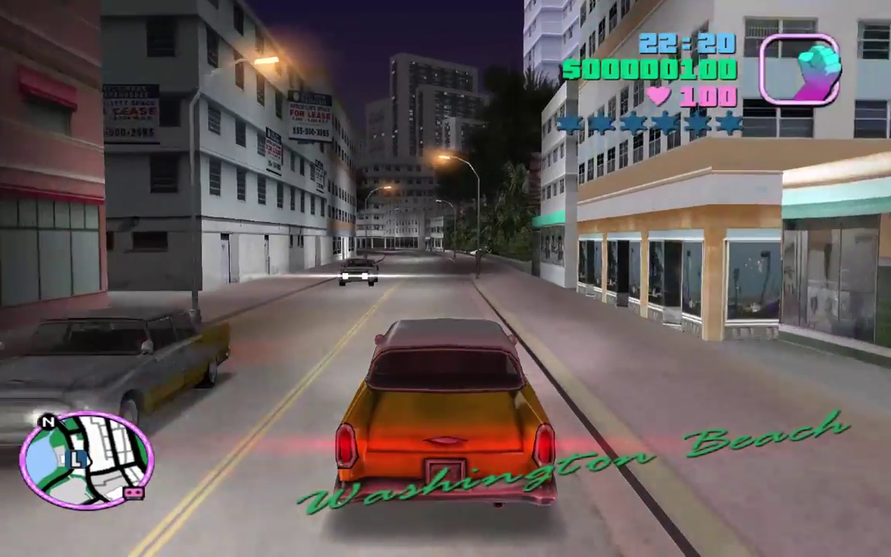
{"action": "key", "text": "a"}
{"action": "key", "text": "a"}
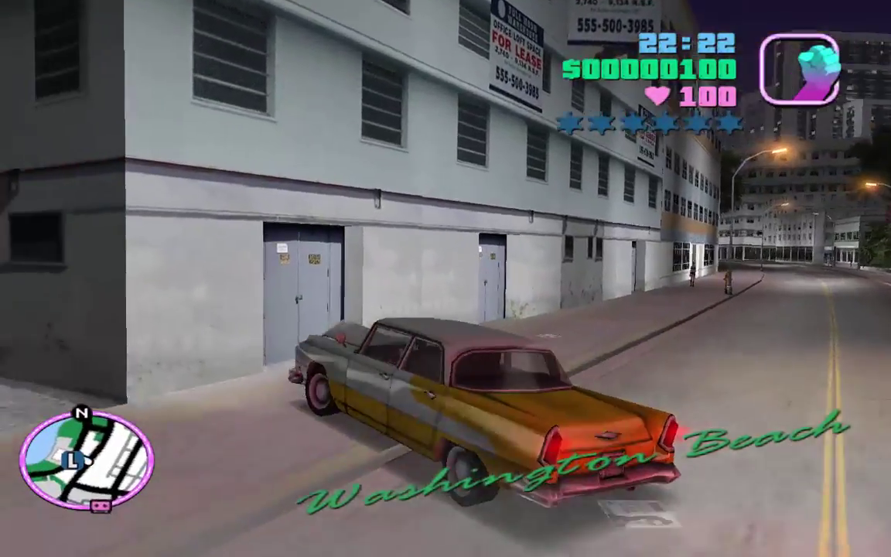
{"action": "key", "text": "f"}
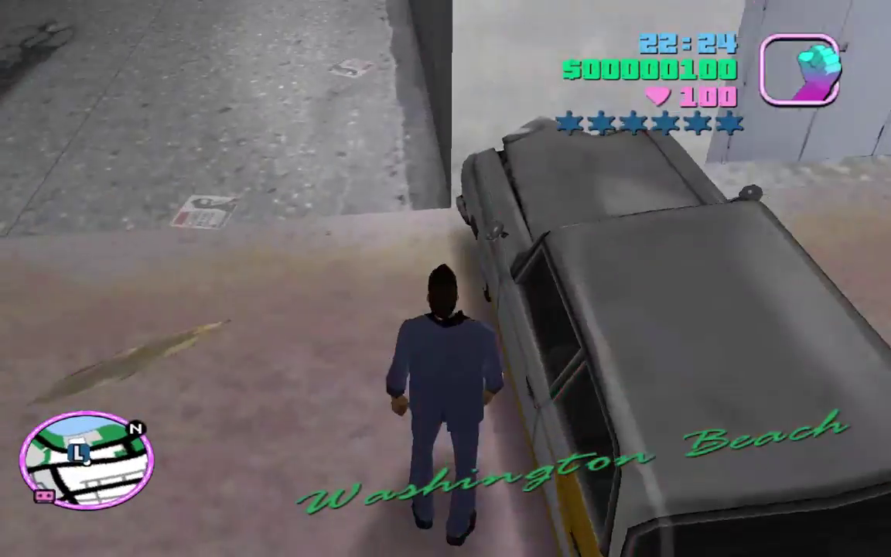
{"action": "key", "text": "w"}
{"action": "key", "text": "w"}
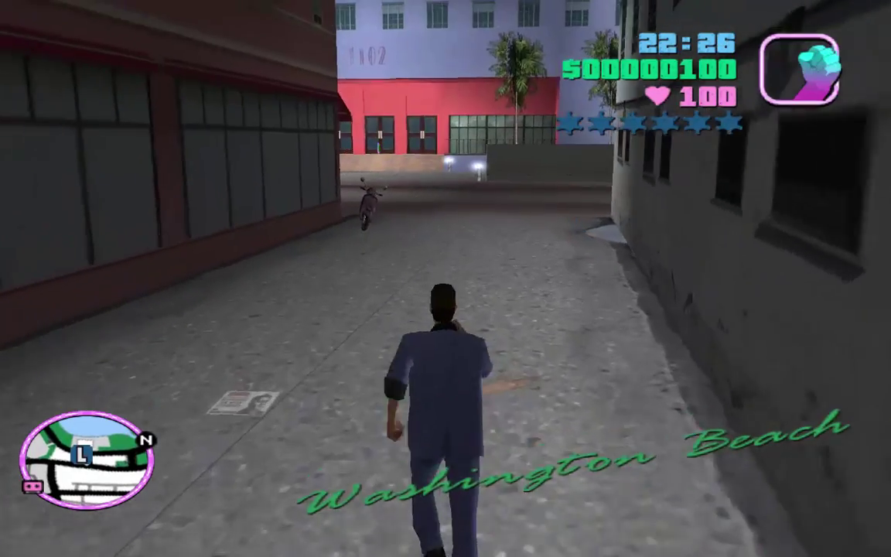
{"action": "key", "text": "w"}
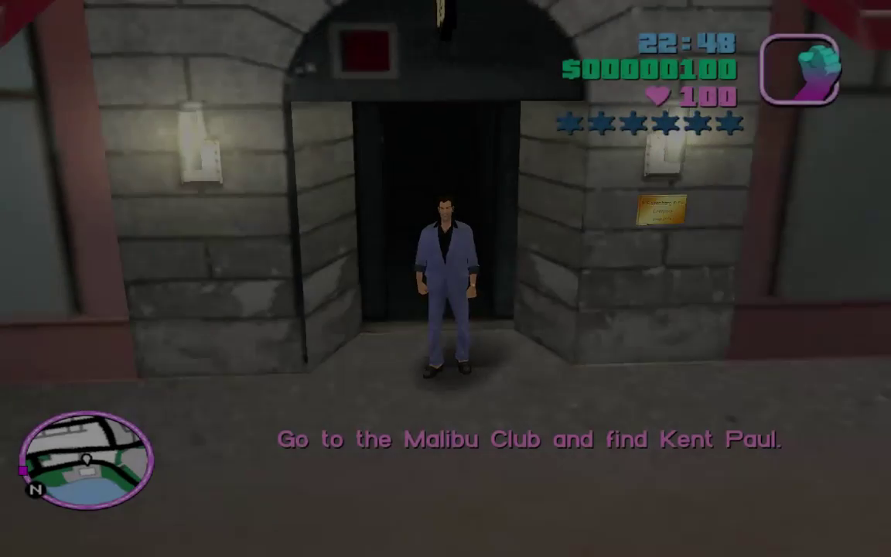
Pause the running game and quit Grand Theft Auto Vice City to return to the desktop.
{"action": "key", "text": "Escape"}
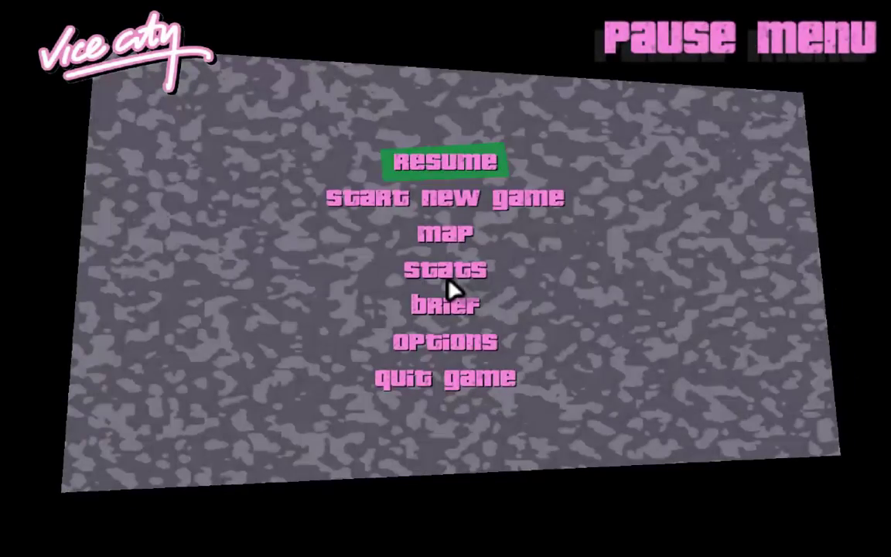
{"action": "key", "text": "Down"}
{"action": "key", "text": "Down"}
{"action": "key", "text": "Down"}
{"action": "key", "text": "Down"}
{"action": "key", "text": "Down"}
{"action": "key", "text": "Down"}
{"action": "key", "text": "Return"}
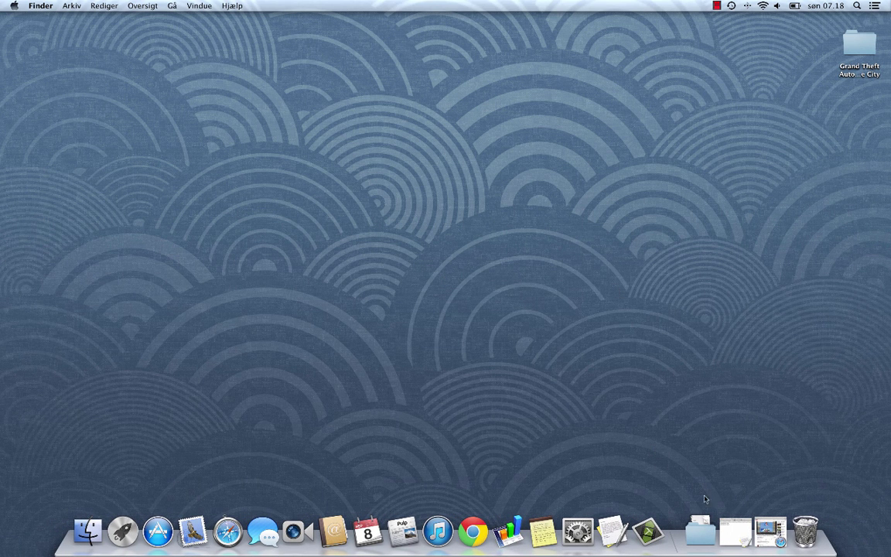
{"action": "left_click", "coordinate": [734, 530]}
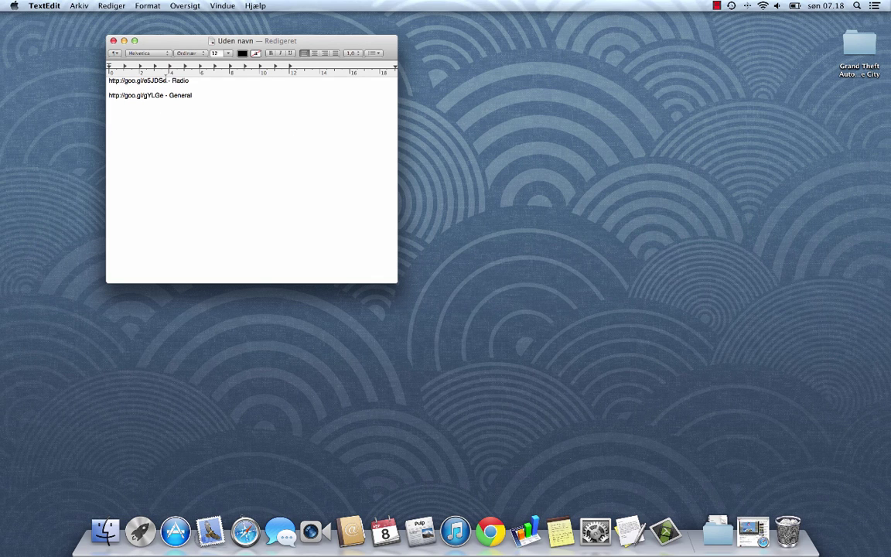
{"action": "left_click_drag", "start_coordinate": [166, 80], "coordinate": [115, 73]}
{"action": "key", "text": "super+c"}
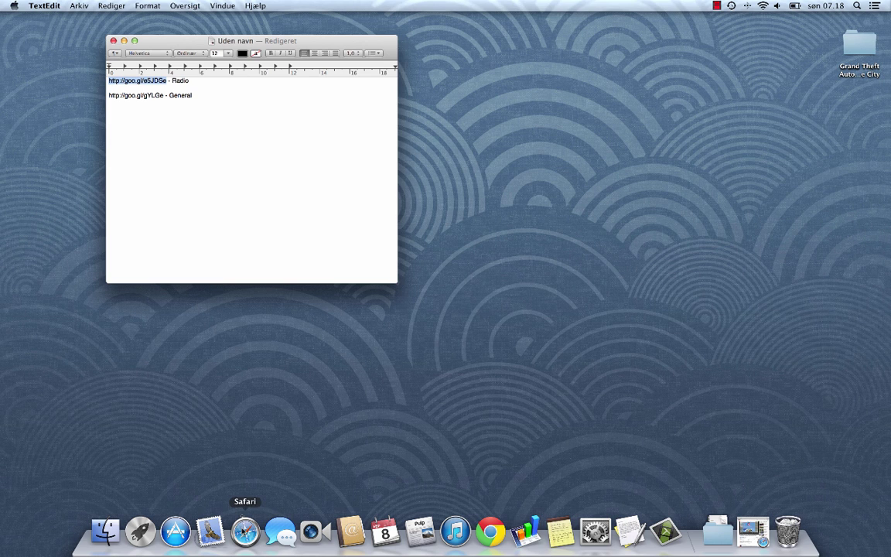
Open the copied Radio link in Safari and download GTA-VC Radio Working.zip from Google Drive despite the missing virus scan.
{"action": "left_click", "coordinate": [245, 531]}
{"action": "left_click", "coordinate": [279, 31]}
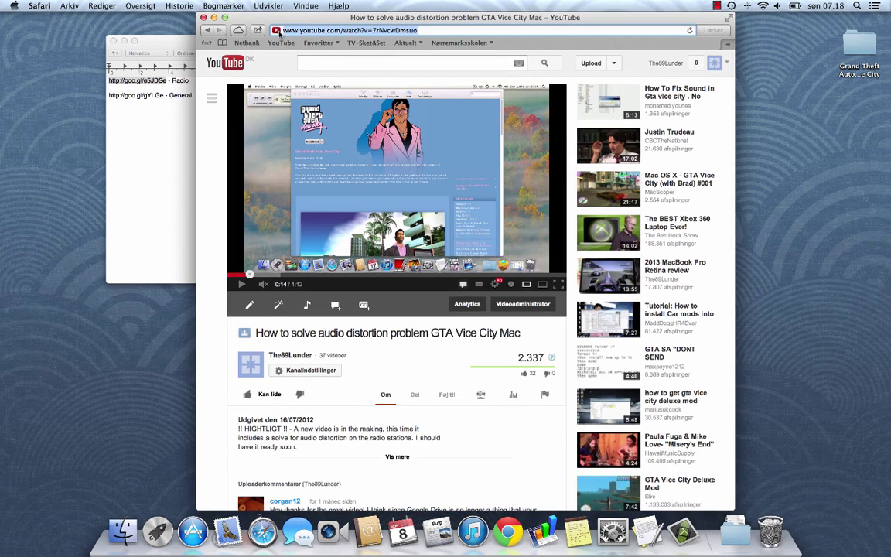
{"action": "key", "text": "super+v"}
{"action": "key", "text": "Return"}
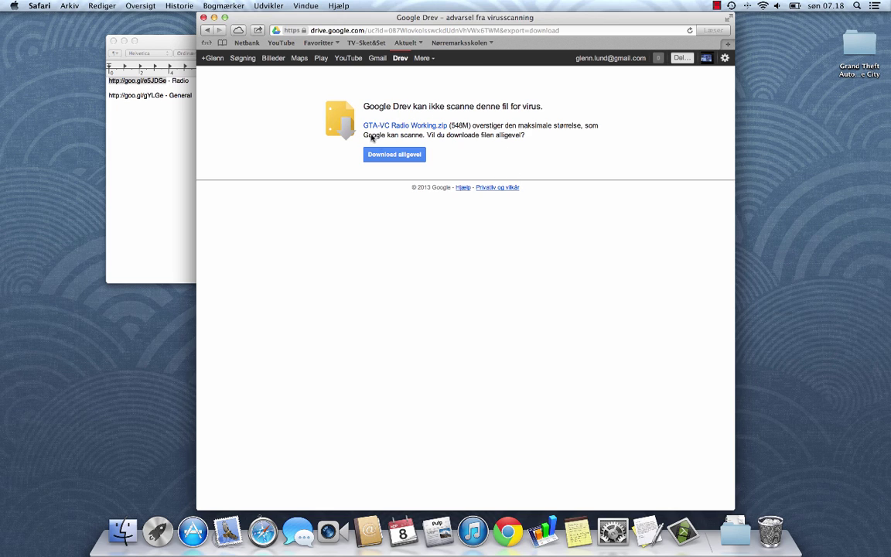
{"action": "left_click", "coordinate": [404, 155]}
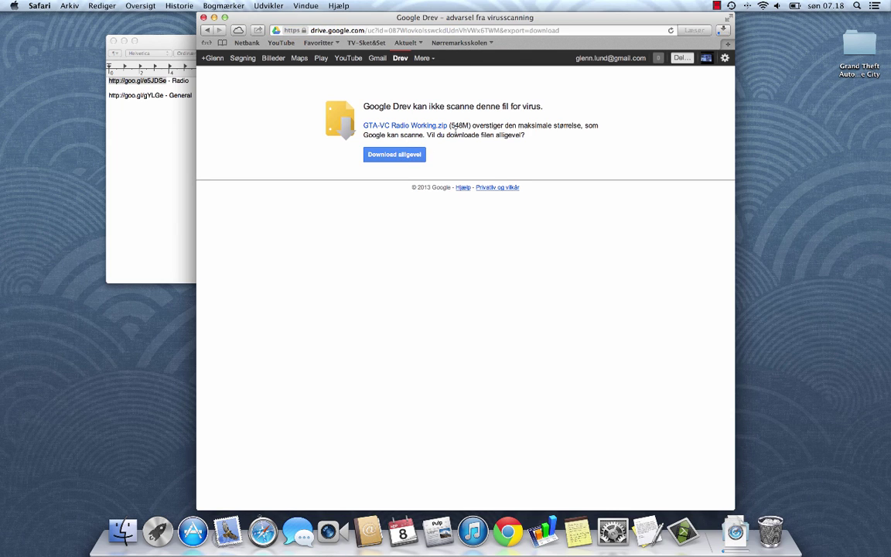
{"action": "left_click", "coordinate": [141, 115]}
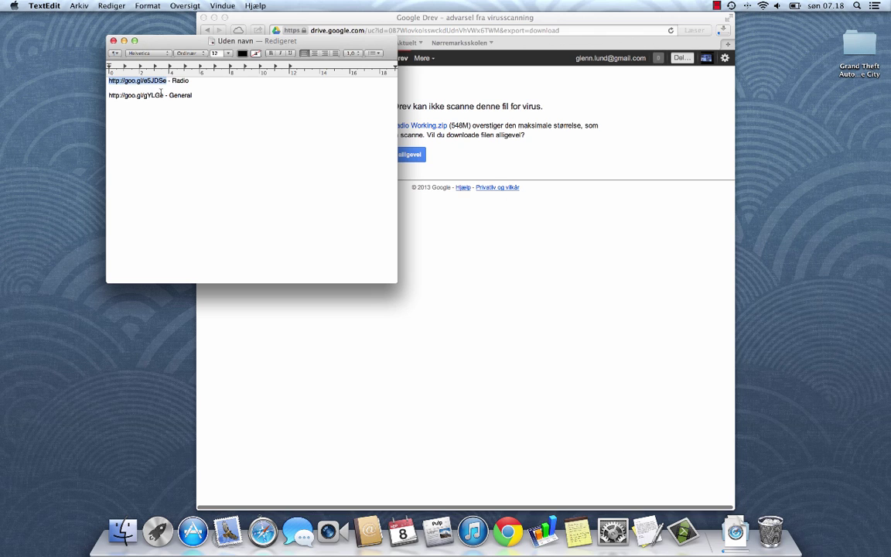
{"action": "left_click_drag", "start_coordinate": [163, 95], "coordinate": [110, 94]}
{"action": "key", "text": "super+c"}
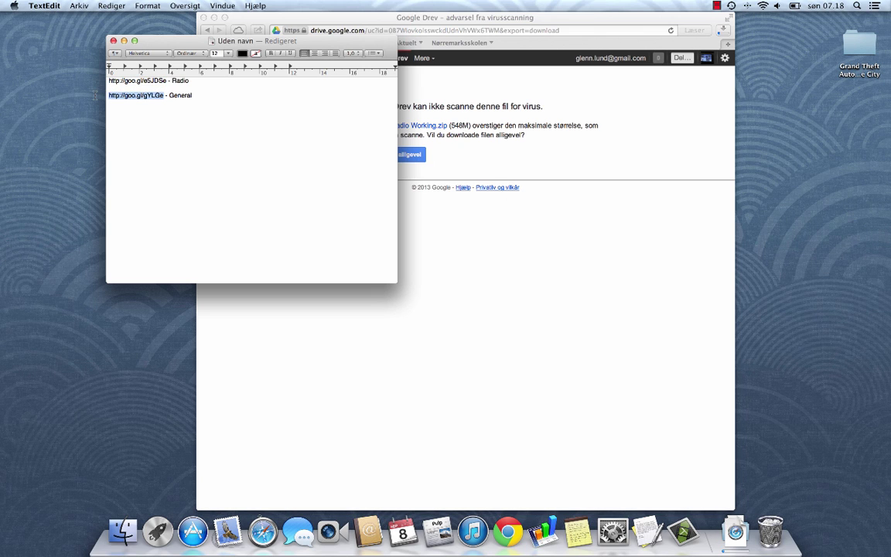
Open the copied General link in Safari and download GTA MP3 Mac.zip from Google Drive despite the missing virus scan.
{"action": "left_click", "coordinate": [421, 30]}
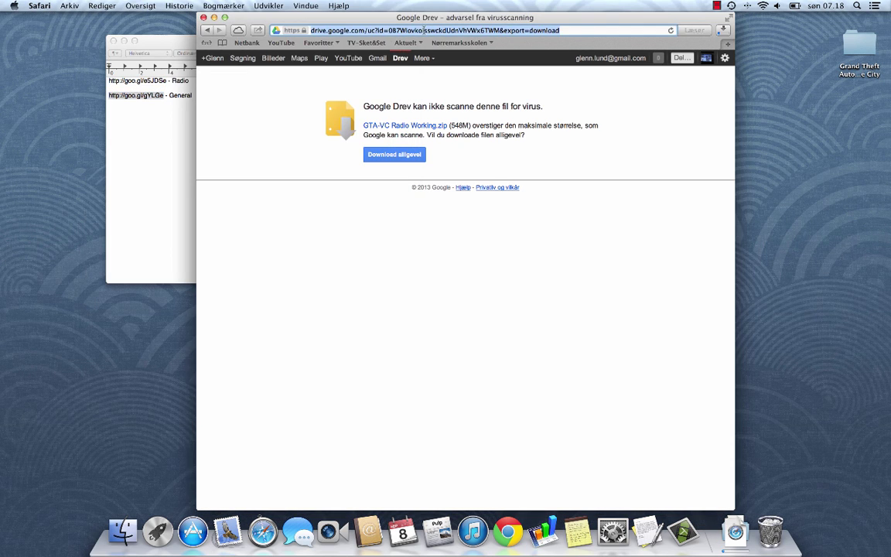
{"action": "key", "text": "super+v"}
{"action": "key", "text": "Return"}
{"action": "key", "text": "Return"}
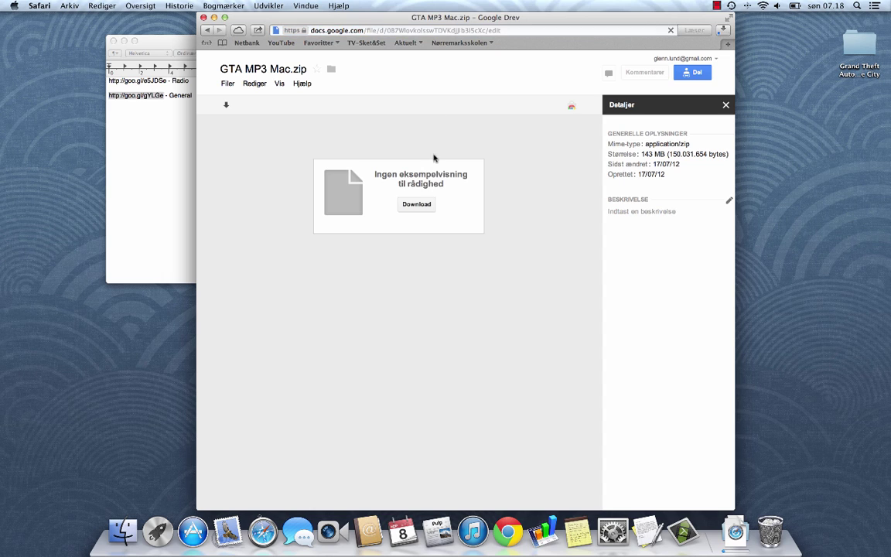
{"action": "left_click", "coordinate": [417, 205]}
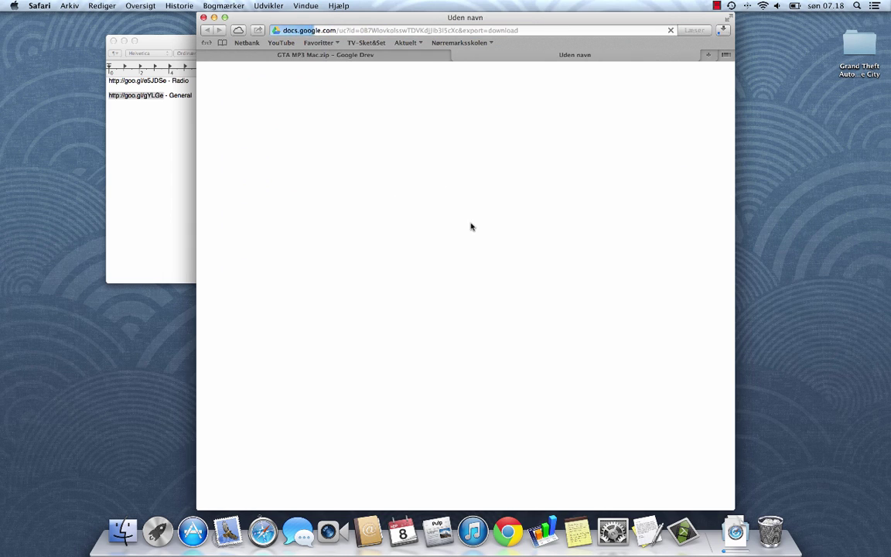
{"action": "left_click", "coordinate": [388, 168]}
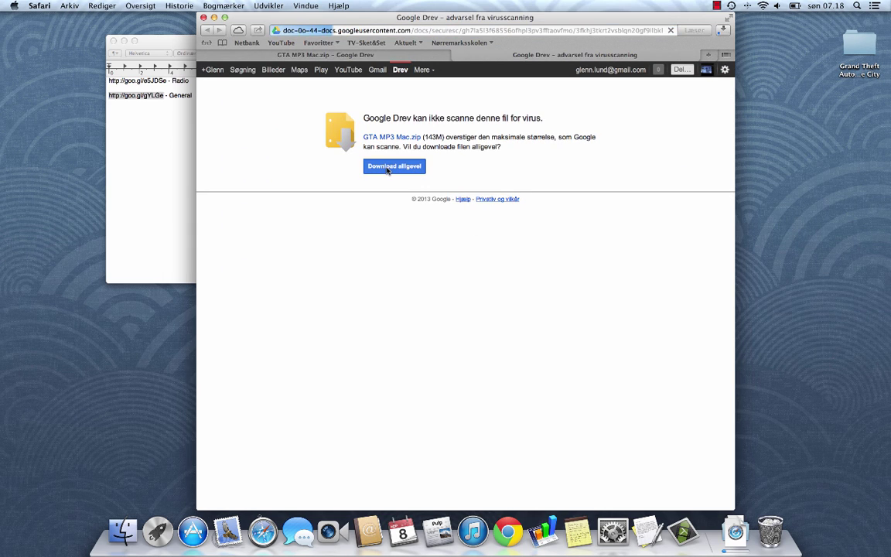
Close the Google Drive pages along with the Safari window, and minimize the TextEdit note with the links.
{"action": "left_click", "coordinate": [457, 56]}
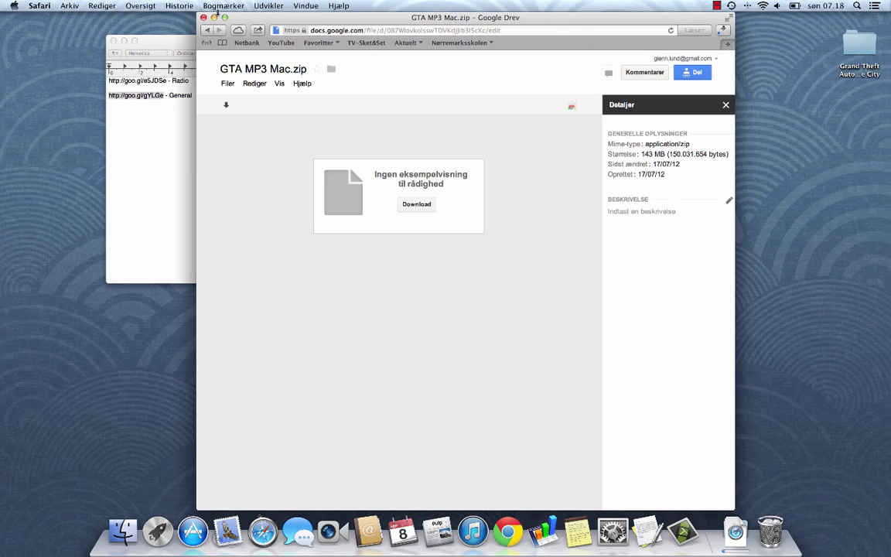
{"action": "left_click", "coordinate": [203, 18]}
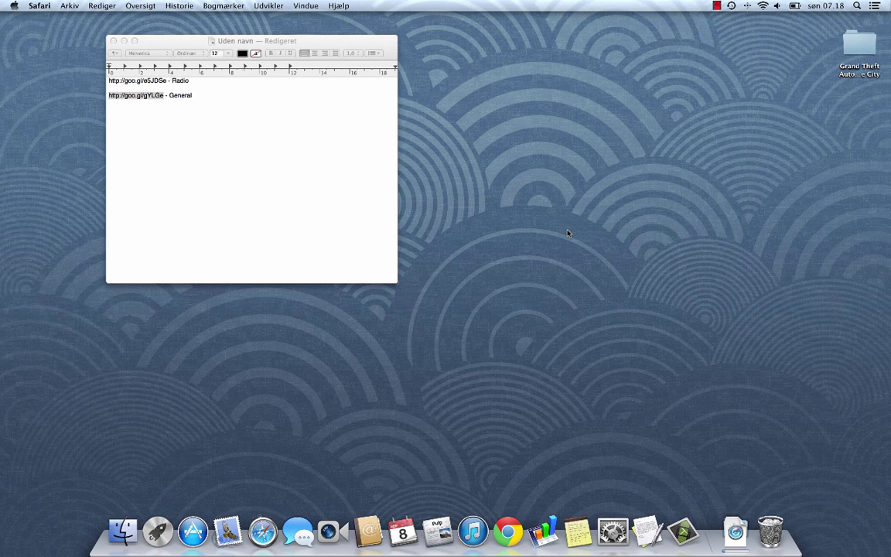
{"action": "left_click", "coordinate": [124, 41]}
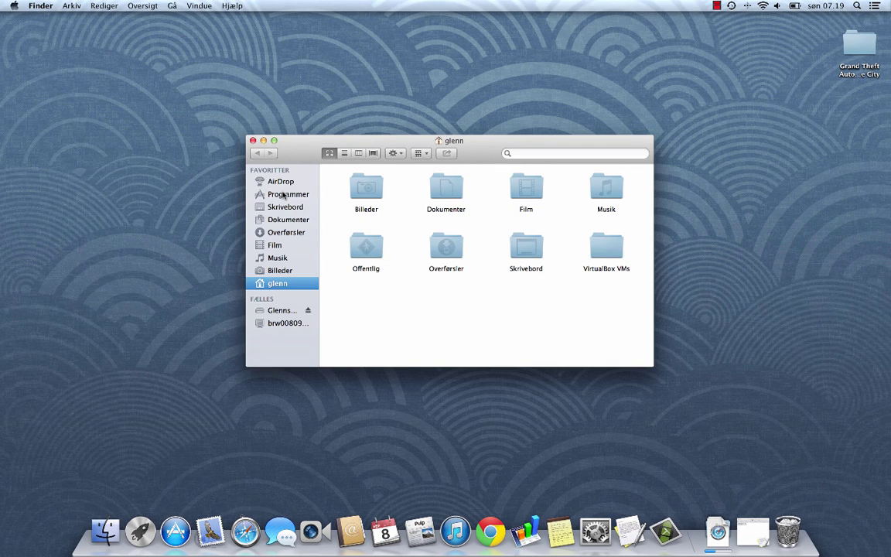
In Finder, locate Grand Theft Auto Vice City in the Programmer folder and show its package contents.
{"action": "left_click", "coordinate": [285, 194]}
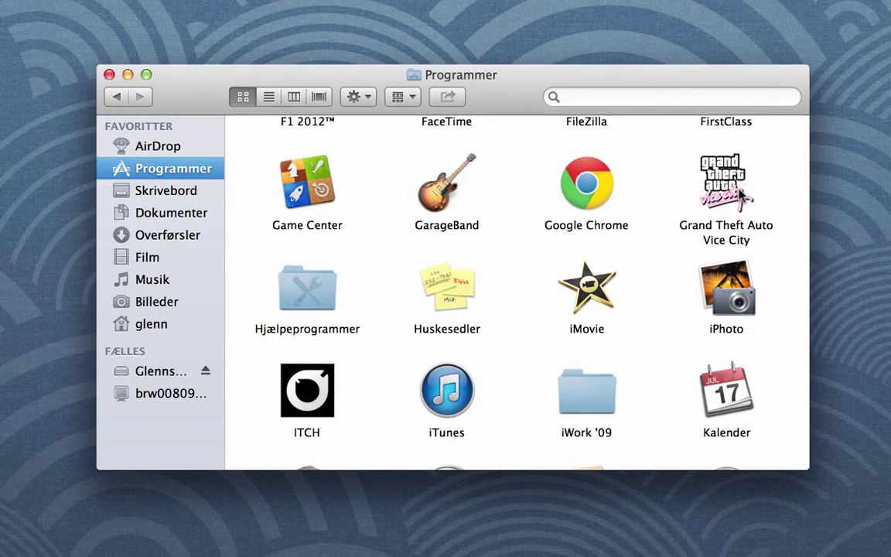
{"action": "left_click", "coordinate": [737, 176]}
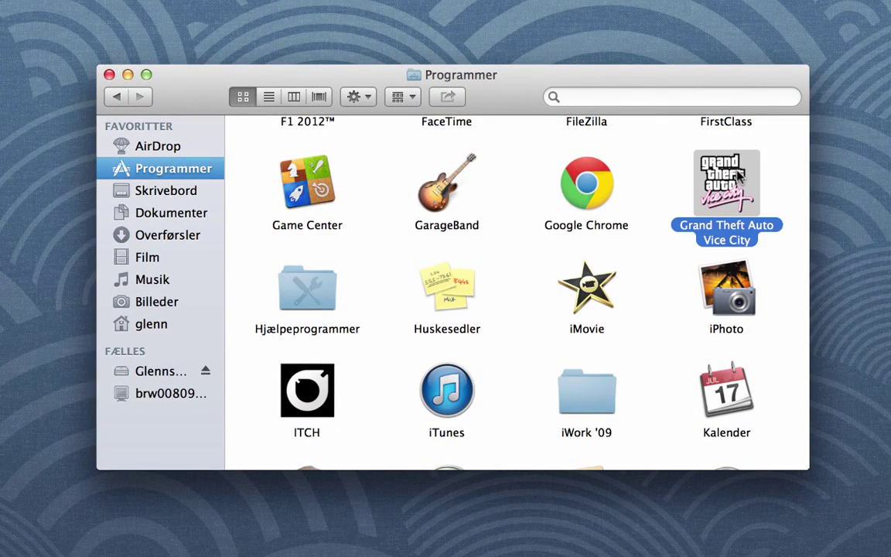
{"action": "right_click", "coordinate": [722, 192]}
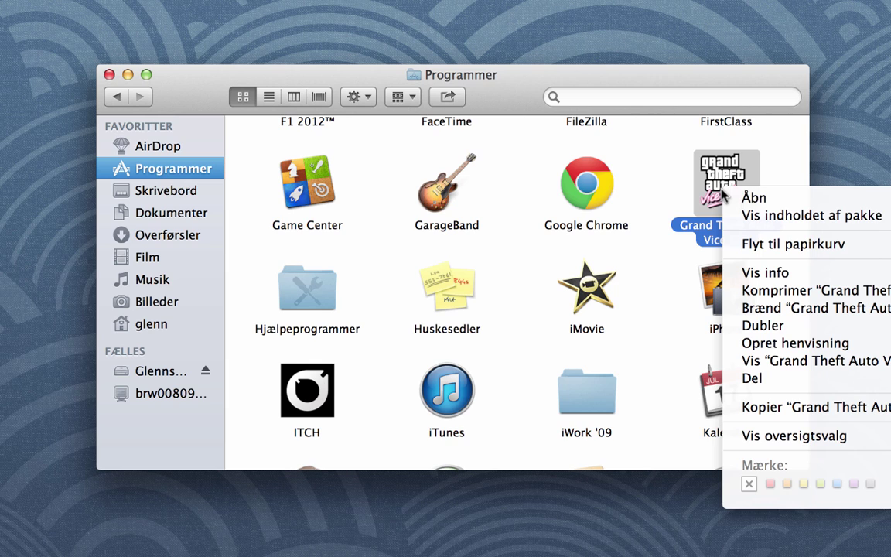
{"action": "left_click", "coordinate": [835, 223]}
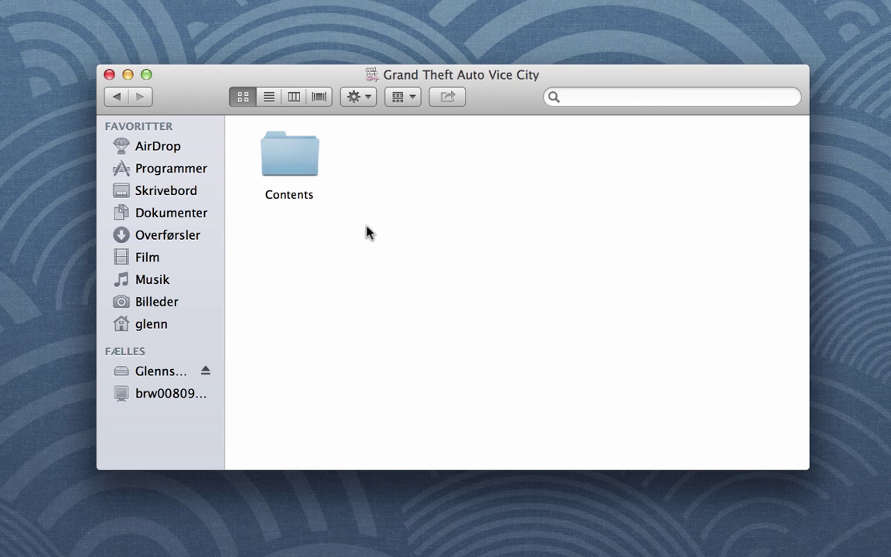
Open the game's audio folder at Contents/Resources/transgaming/c_drive/Program Files/Rockstar Games/Grand Theft Auto Vice City/audio inside the package.
{"action": "double_click", "coordinate": [292, 148]}
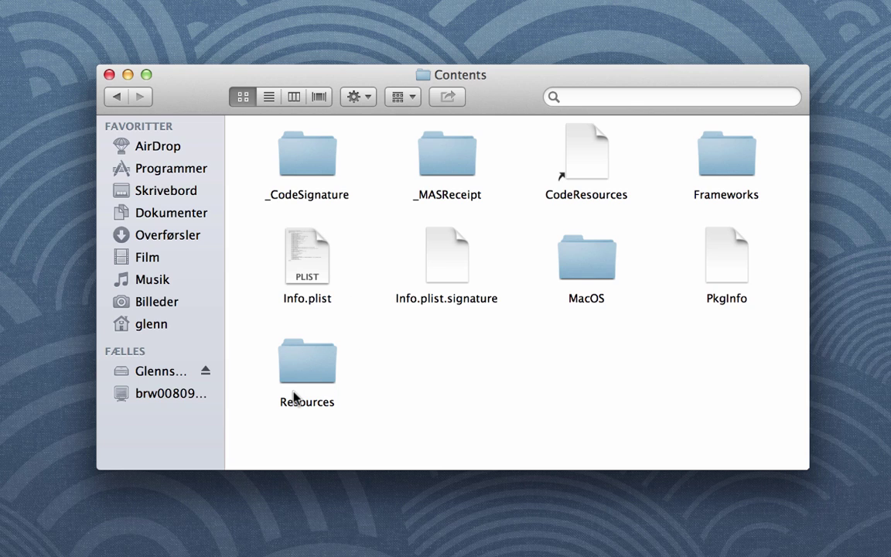
{"action": "double_click", "coordinate": [310, 368]}
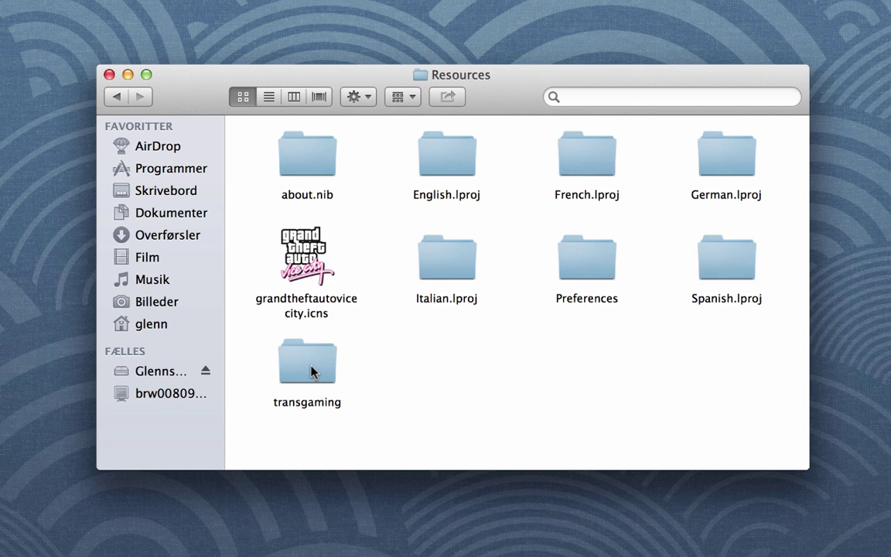
{"action": "double_click", "coordinate": [323, 367]}
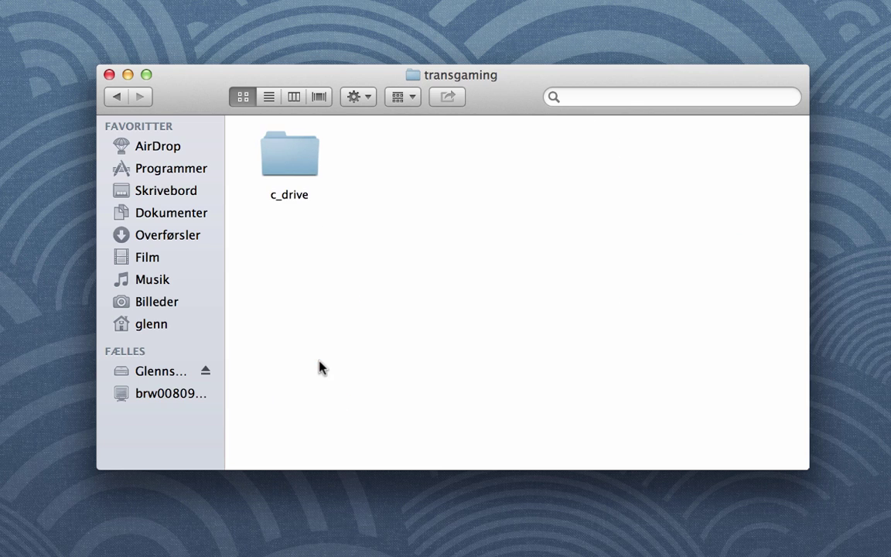
{"action": "double_click", "coordinate": [293, 156]}
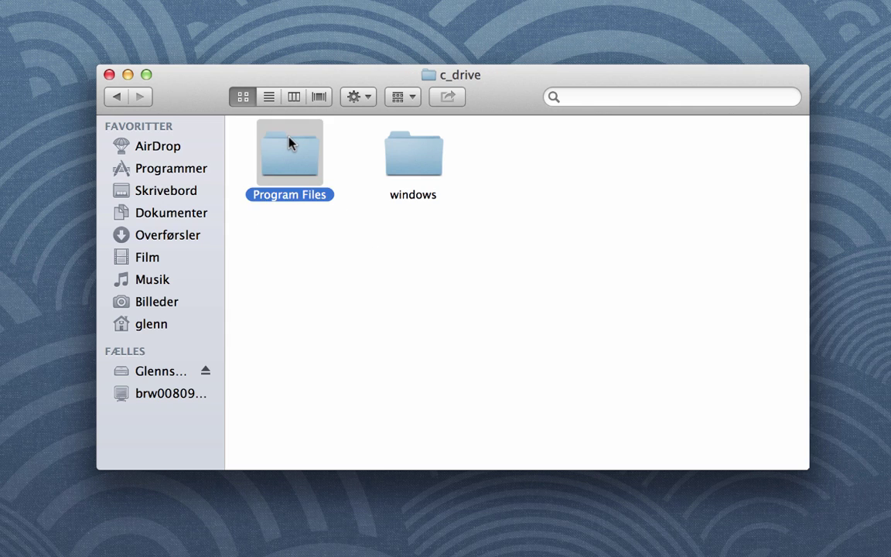
{"action": "double_click", "coordinate": [290, 139]}
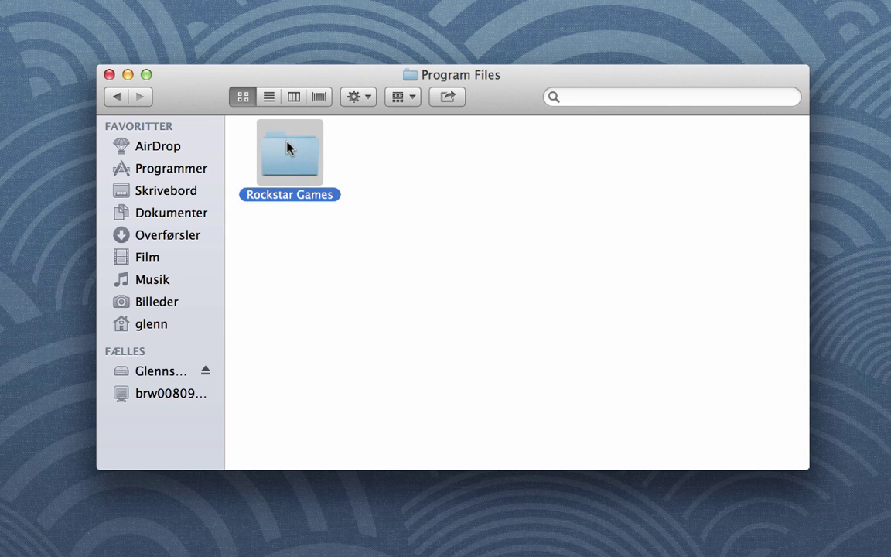
{"action": "double_click", "coordinate": [287, 147]}
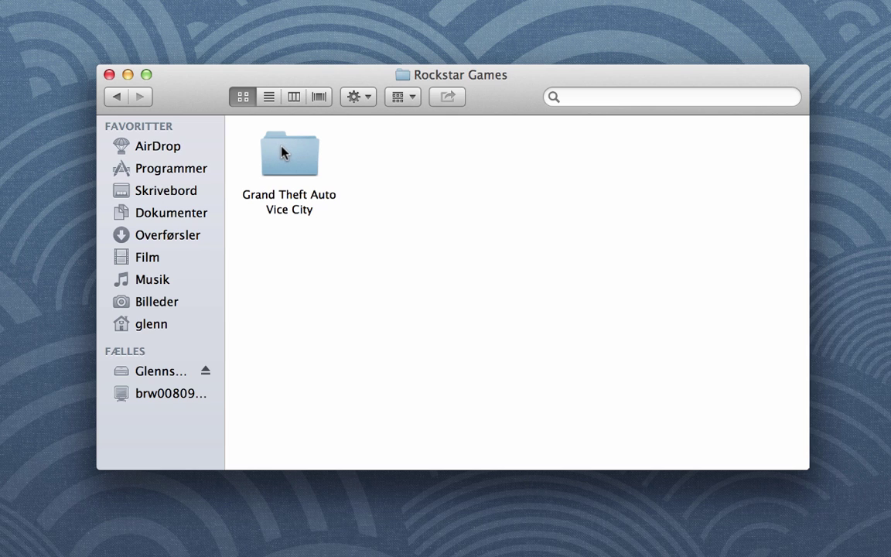
{"action": "double_click", "coordinate": [283, 149]}
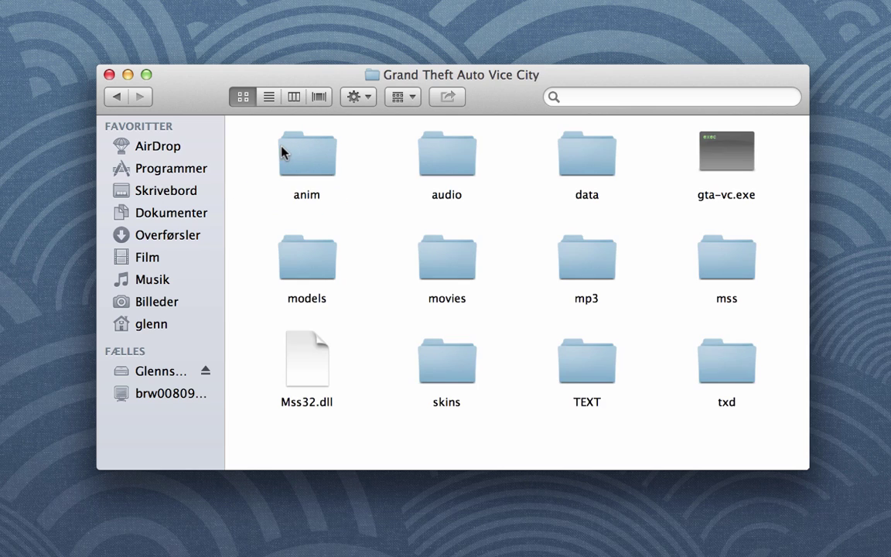
{"action": "double_click", "coordinate": [452, 158]}
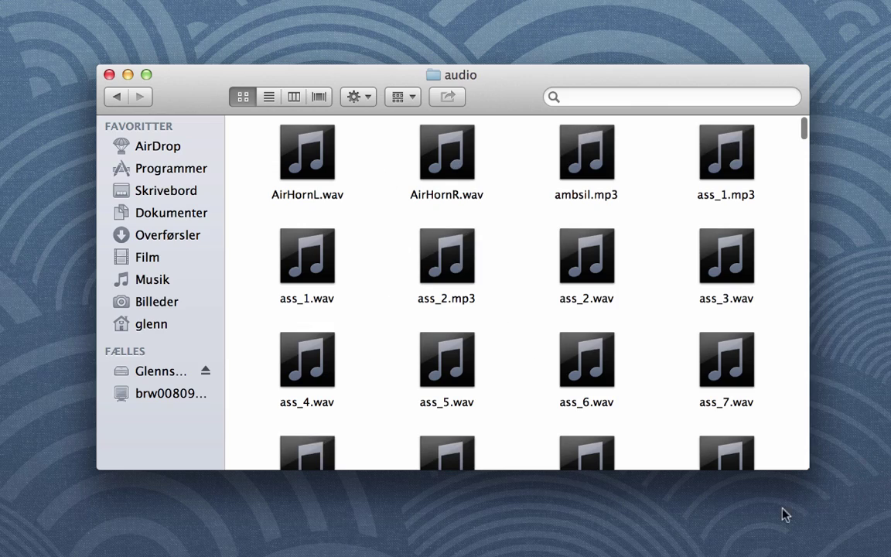
Copy all files from the downloaded GTA MP3 Mac folder, and close that folder's window.
{"action": "left_click", "coordinate": [718, 537]}
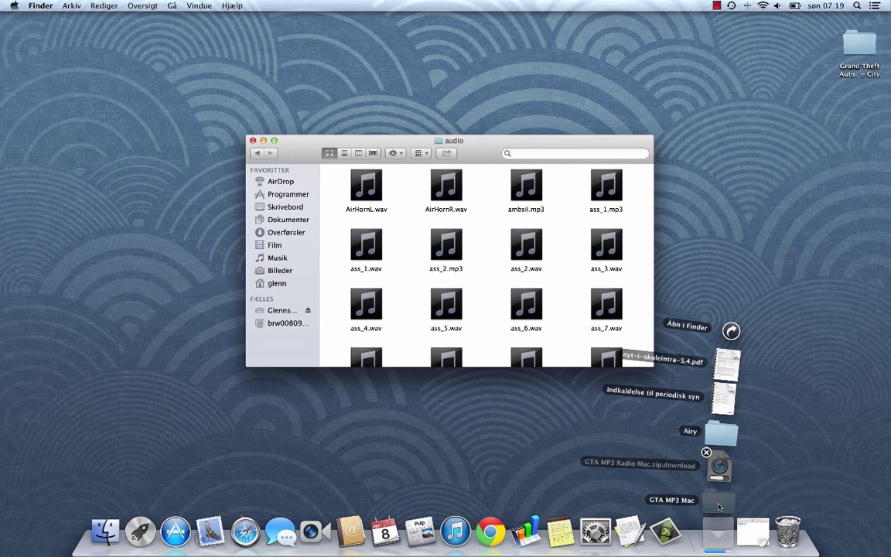
{"action": "left_click", "coordinate": [718, 507]}
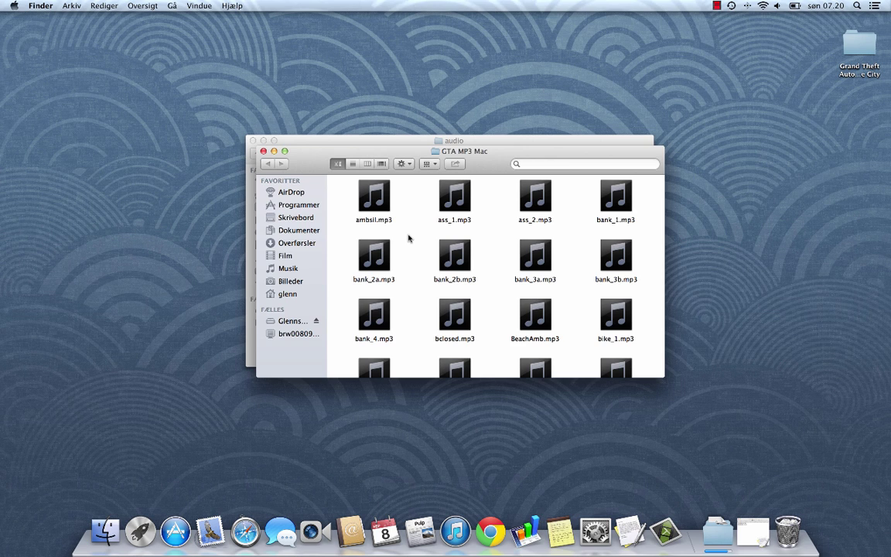
{"action": "key", "text": "super+a"}
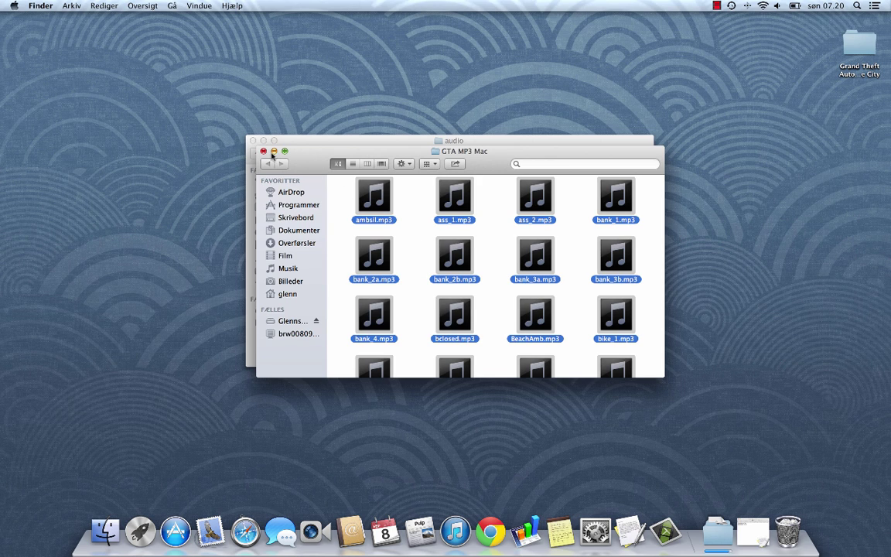
{"action": "left_click", "coordinate": [263, 152]}
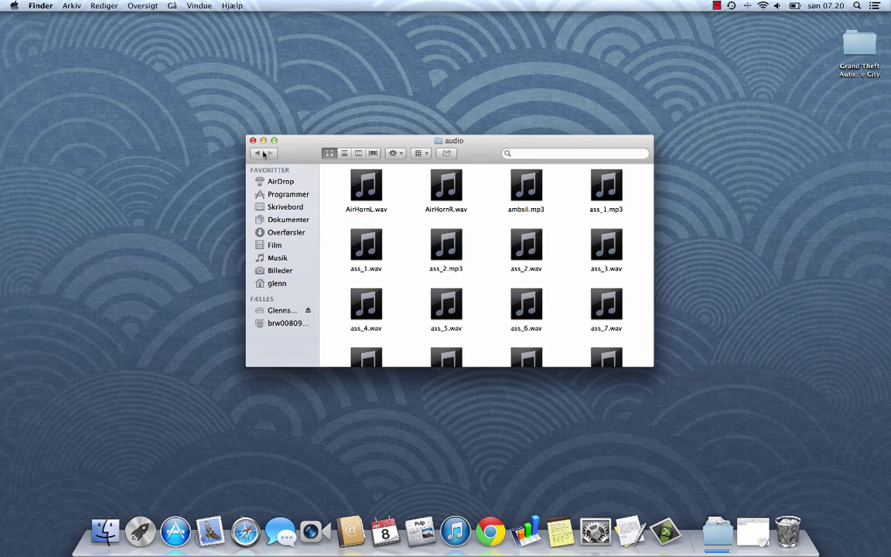
Paste the 90 copied files into the game's audio folder, replacing the existing ones and authorizing the change with the account password.
{"action": "right_click", "coordinate": [402, 202]}
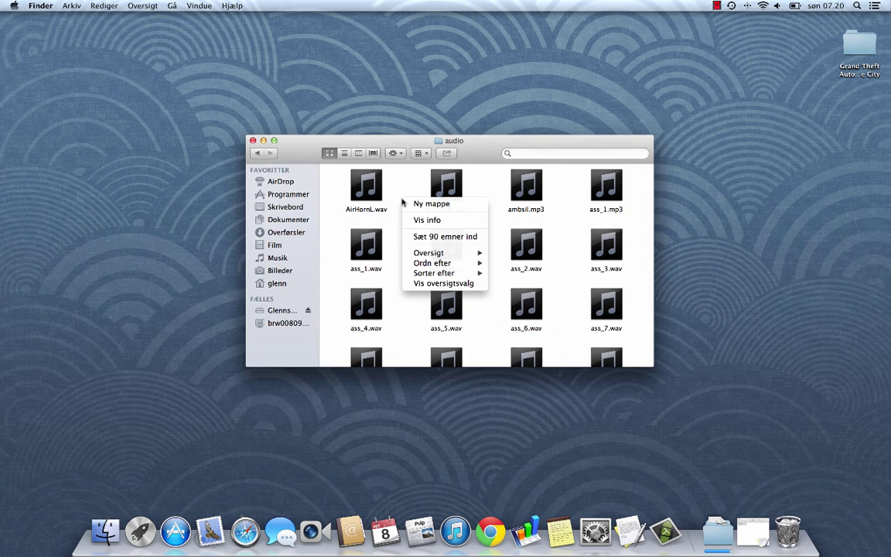
{"action": "left_click", "coordinate": [452, 235]}
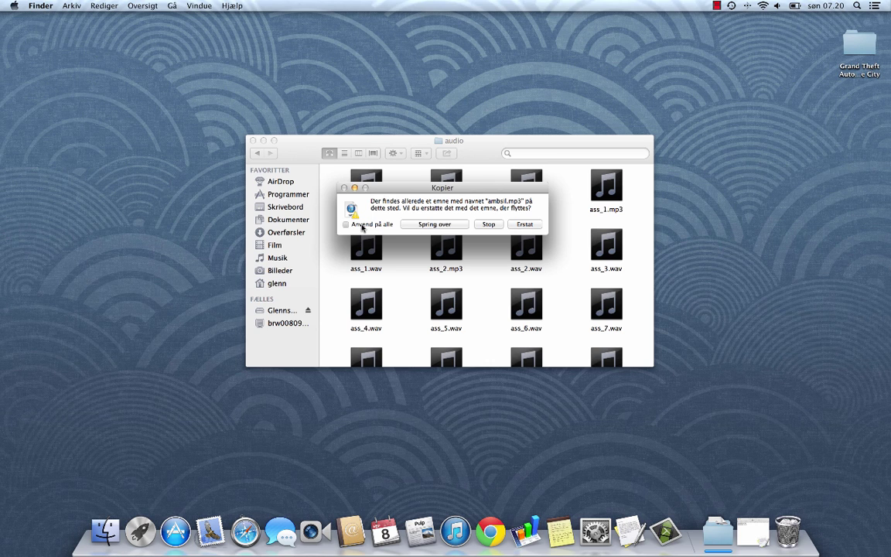
{"action": "left_click", "coordinate": [524, 225]}
{"action": "type", "text": "**"}
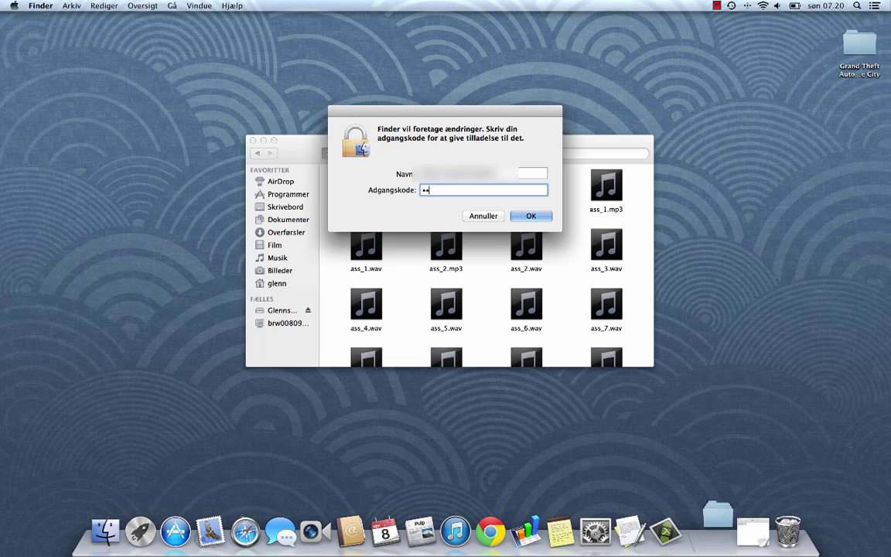
{"action": "type", "text": "******"}
{"action": "key", "text": "Return"}
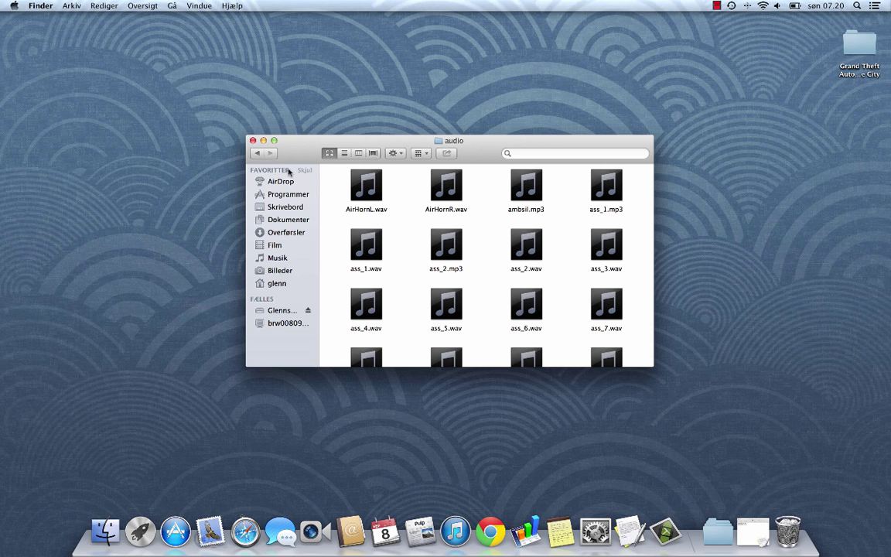
Copy all nine .adf radio files from the downloaded GTA MP3 Radio Mac folder, and close that folder's window.
{"action": "left_click", "coordinate": [717, 531]}
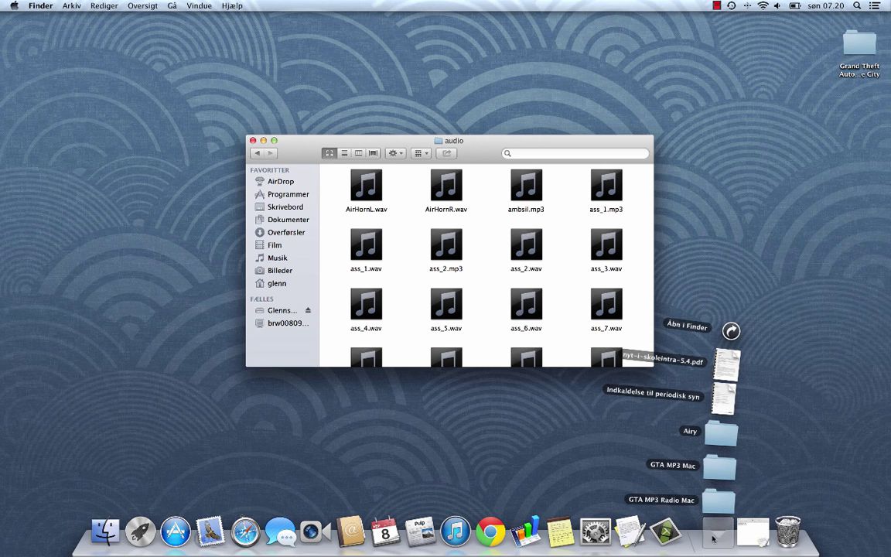
{"action": "left_click", "coordinate": [721, 500]}
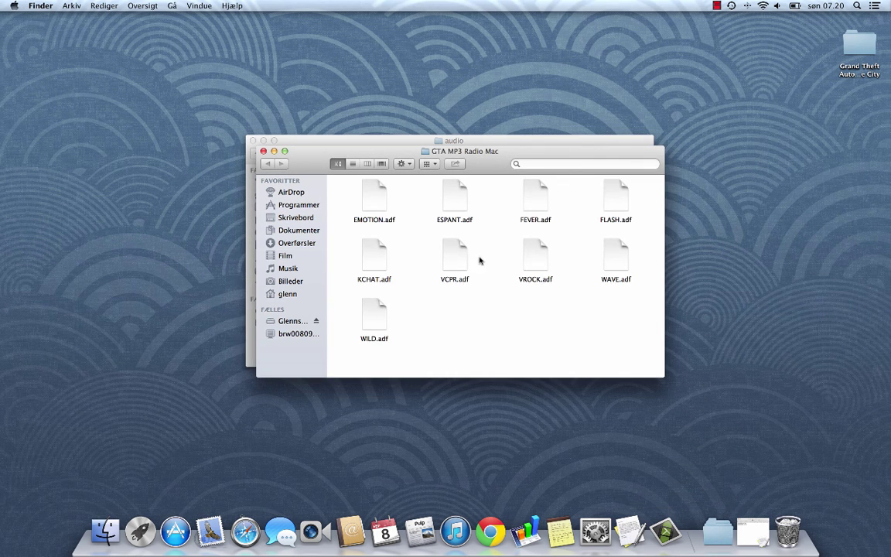
{"action": "left_click_drag", "start_coordinate": [348, 194], "coordinate": [591, 348]}
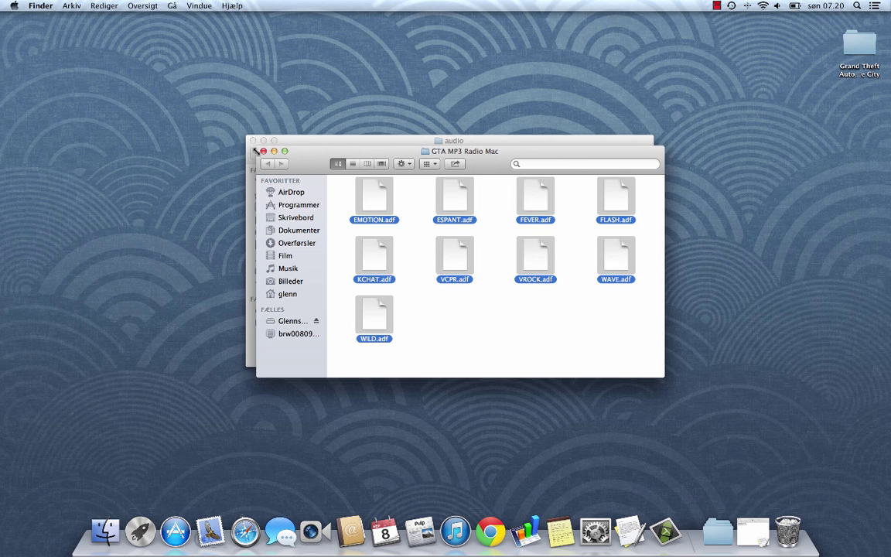
{"action": "left_click", "coordinate": [262, 151]}
Paste the nine radio files into the audio folder, replacing the existing ones with the account password, and close the Finder window.
{"action": "right_click", "coordinate": [400, 215]}
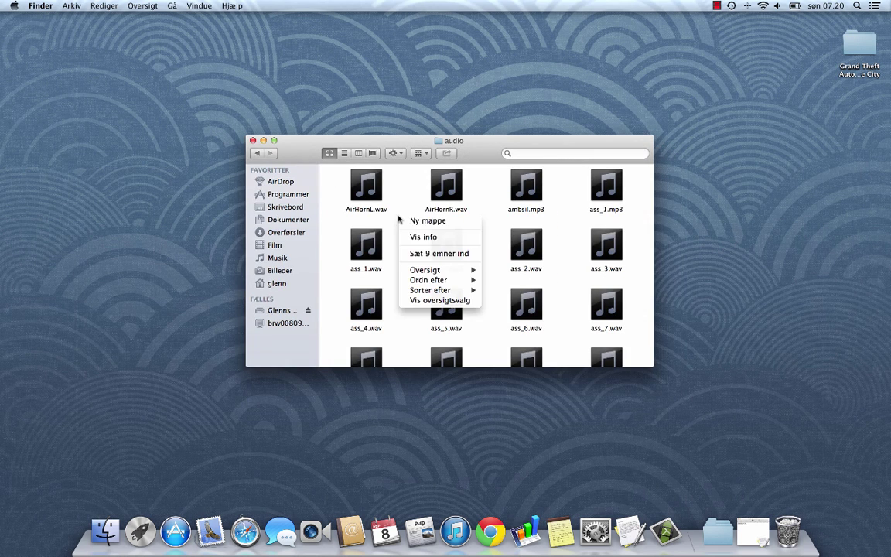
{"action": "left_click", "coordinate": [436, 254]}
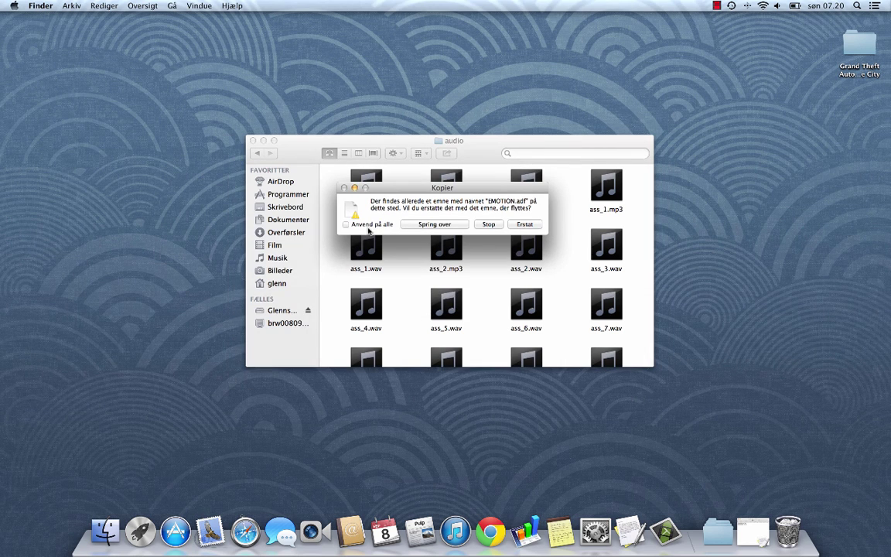
{"action": "left_click", "coordinate": [523, 225]}
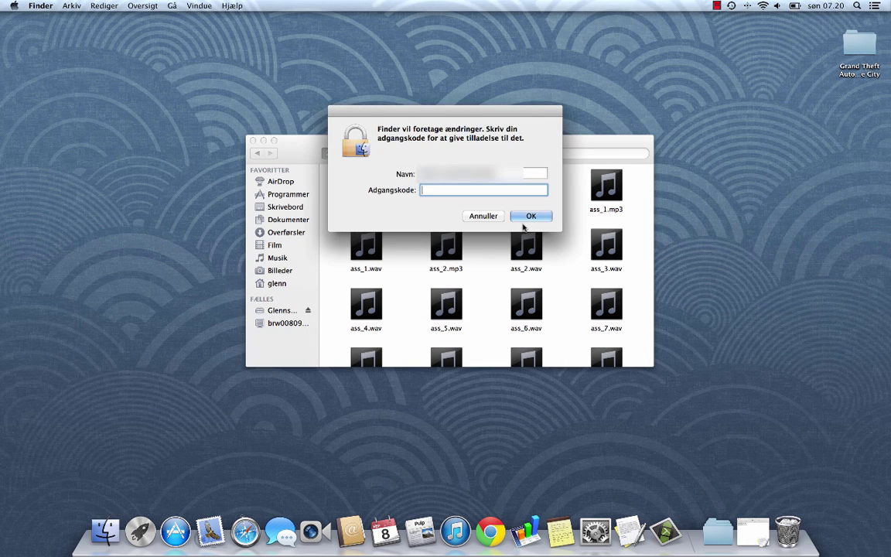
{"action": "type", "text": "••••••••"}
{"action": "key", "text": "Return"}
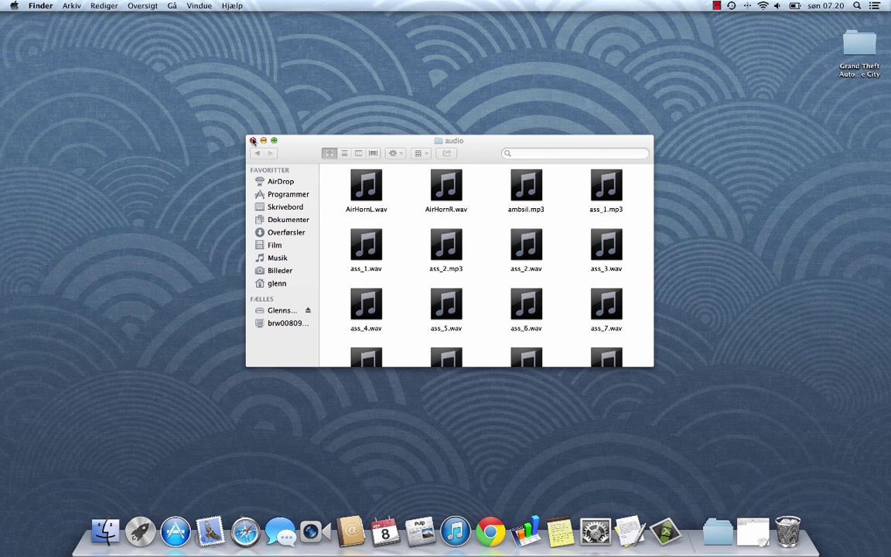
{"action": "left_click", "coordinate": [255, 140]}
Launch Grand Theft Auto Vice City from the Spil group in Launchpad.
{"action": "left_click", "coordinate": [140, 531]}
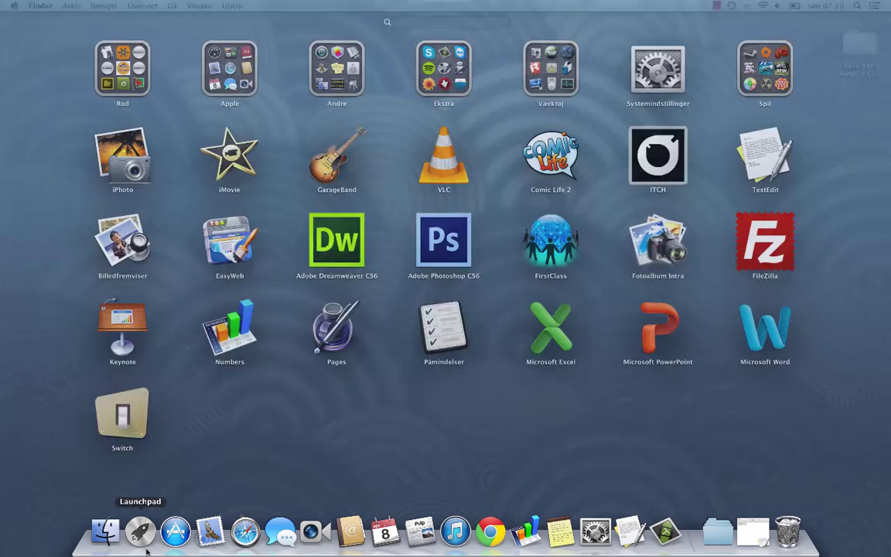
{"action": "left_click", "coordinate": [768, 68]}
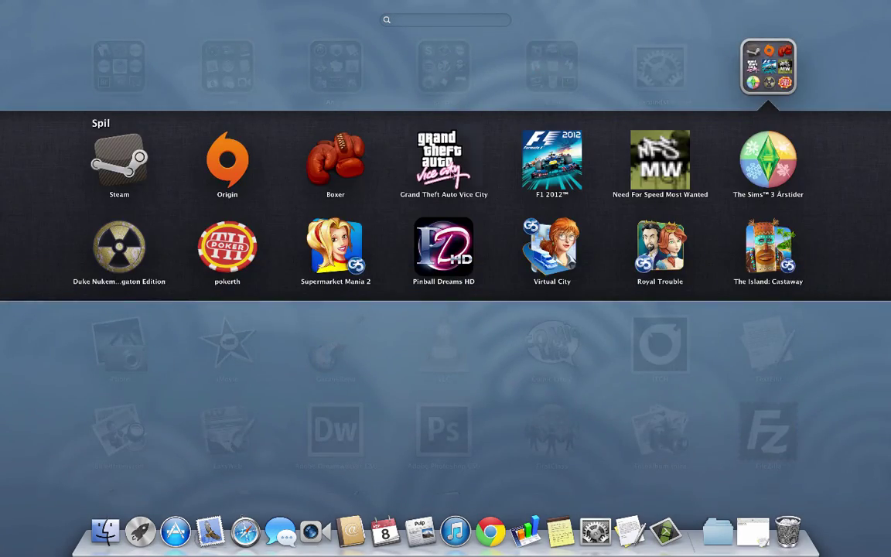
{"action": "left_click", "coordinate": [452, 174]}
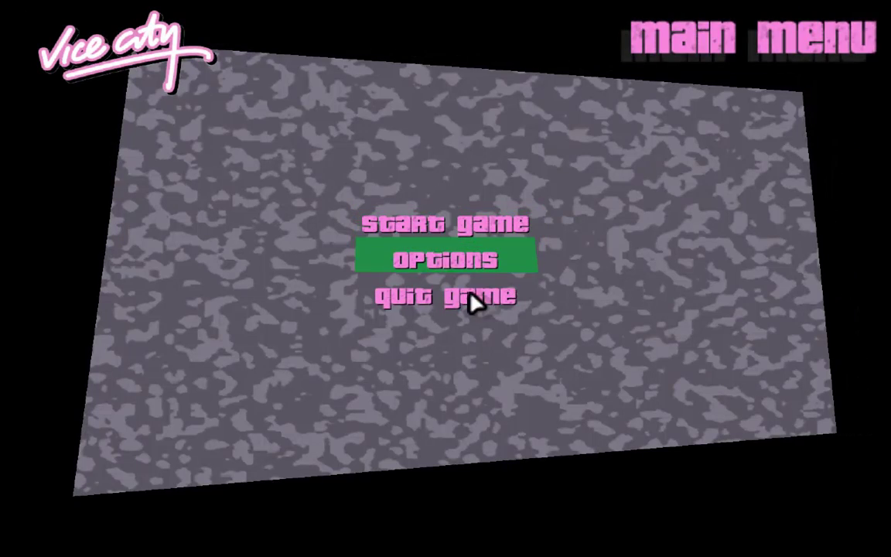
Load the saved game The Party in Vice City.
{"action": "left_click", "coordinate": [423, 224]}
{"action": "left_click", "coordinate": [414, 241]}
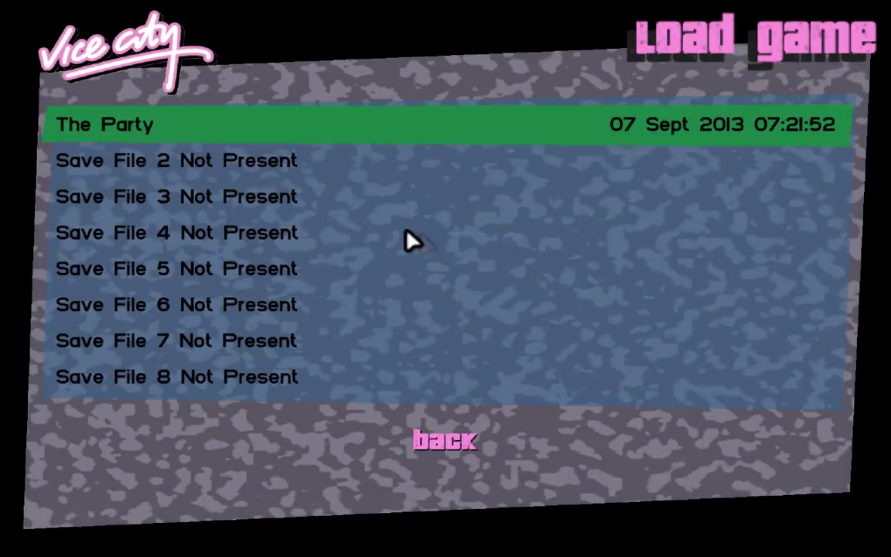
{"action": "left_click", "coordinate": [146, 128]}
{"action": "left_click", "coordinate": [448, 287]}
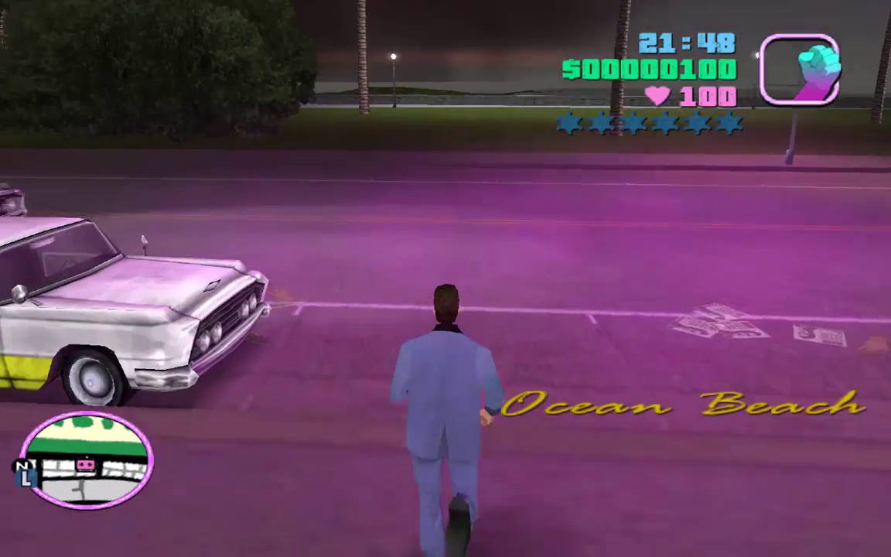
Get into the parked Oceanic, drive off and switch its radio to the Espantoso station.
{"action": "key", "text": "f"}
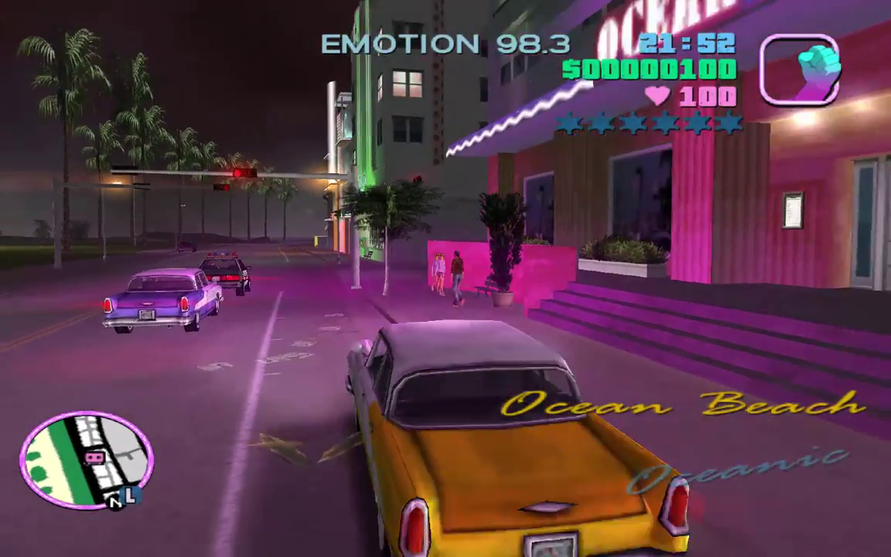
{"action": "key", "text": "w"}
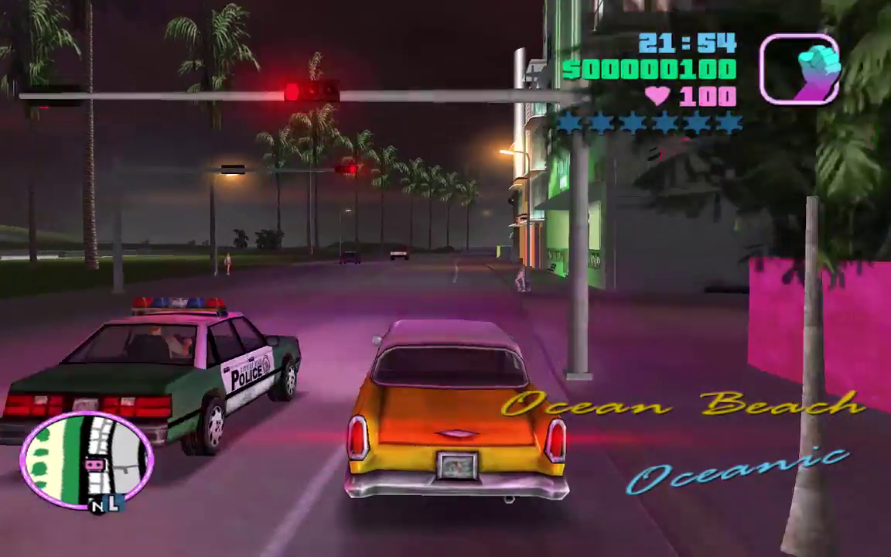
{"action": "scroll", "coordinate": [445, 279], "scroll_direction": "up", "scroll_amount": 7}
{"action": "scroll", "coordinate": [445, 278], "scroll_direction": "up", "scroll_amount": 8}
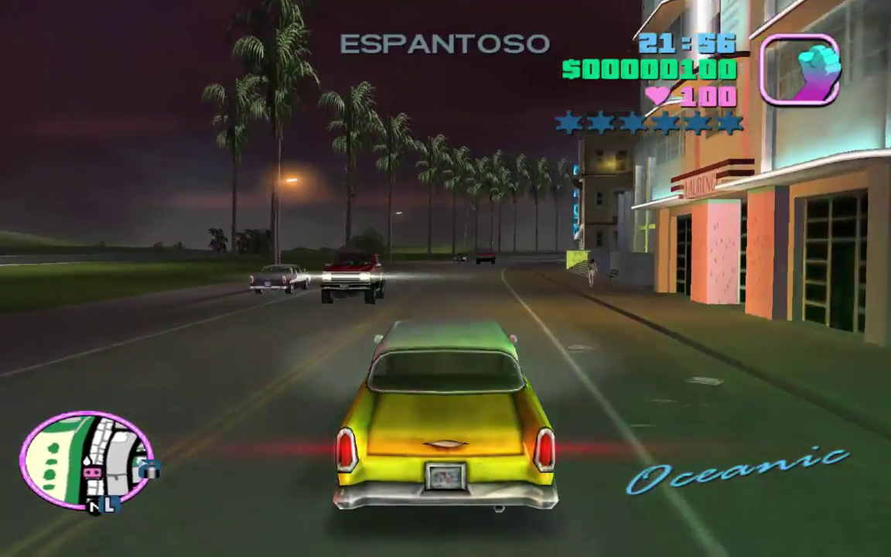
{"action": "key", "text": "r"}
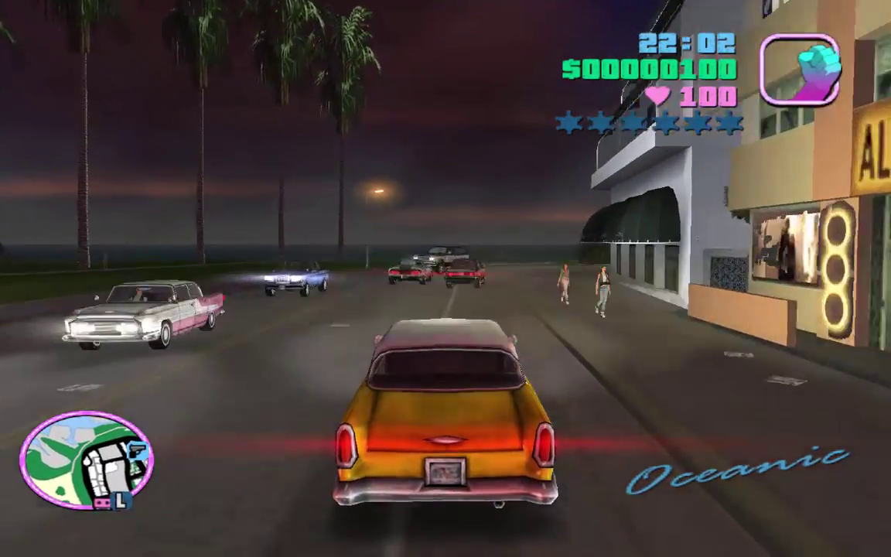
Drive the Oceanic through the streets of Ocean Beach to check the radio sound.
{"action": "key", "text": "d"}
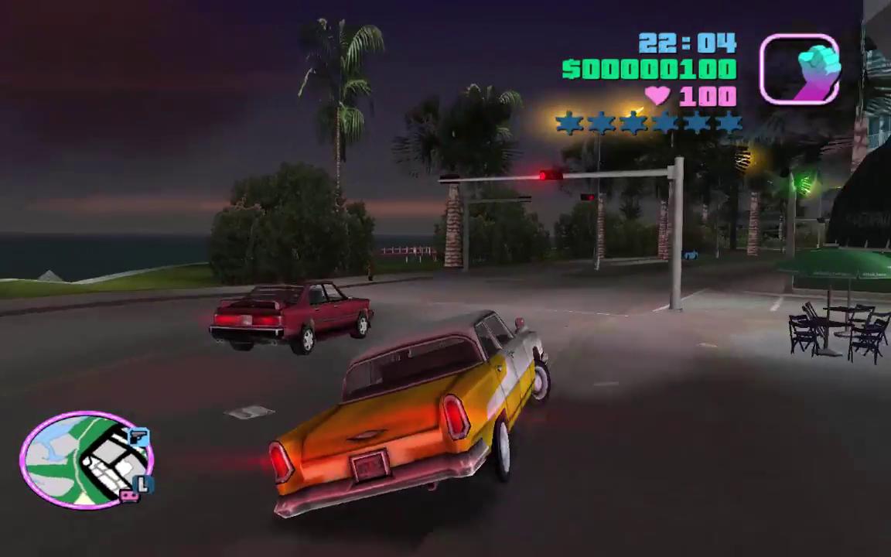
{"action": "key", "text": "d"}
{"action": "key", "text": "d"}
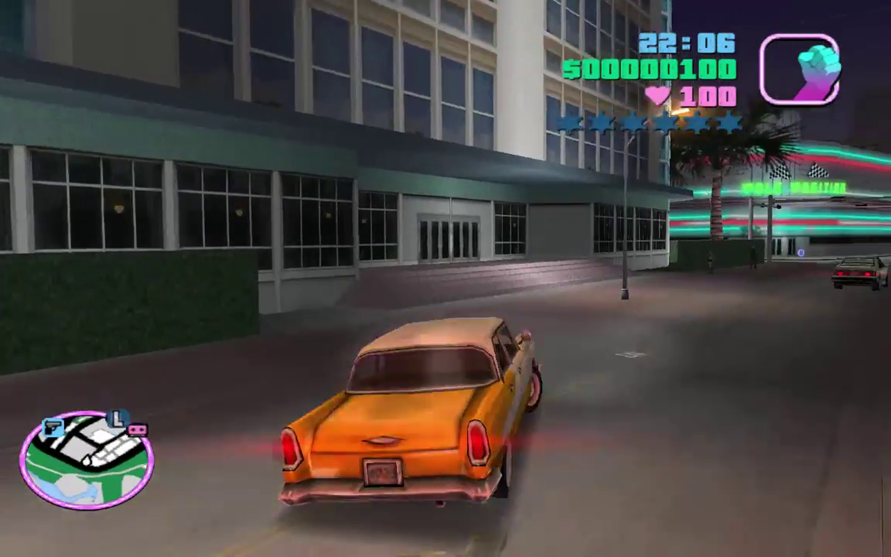
{"action": "key", "text": "d"}
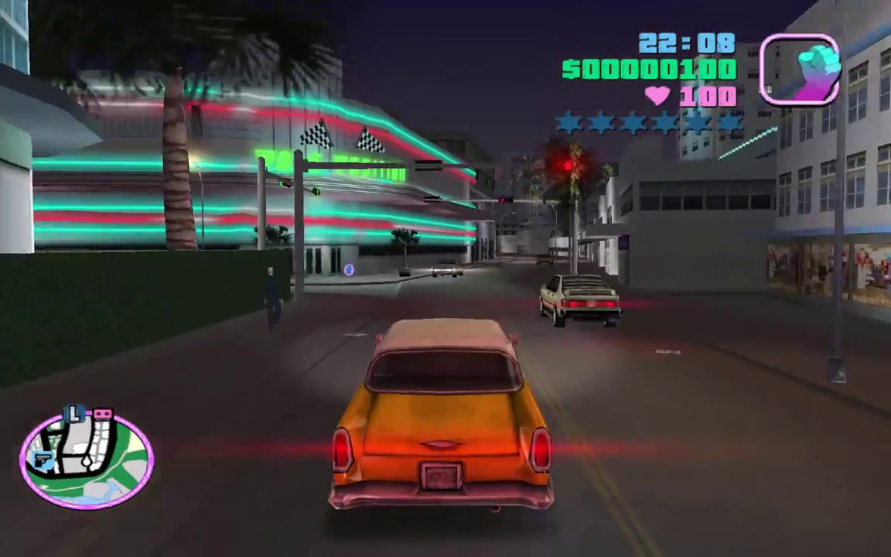
{"action": "key", "text": "d"}
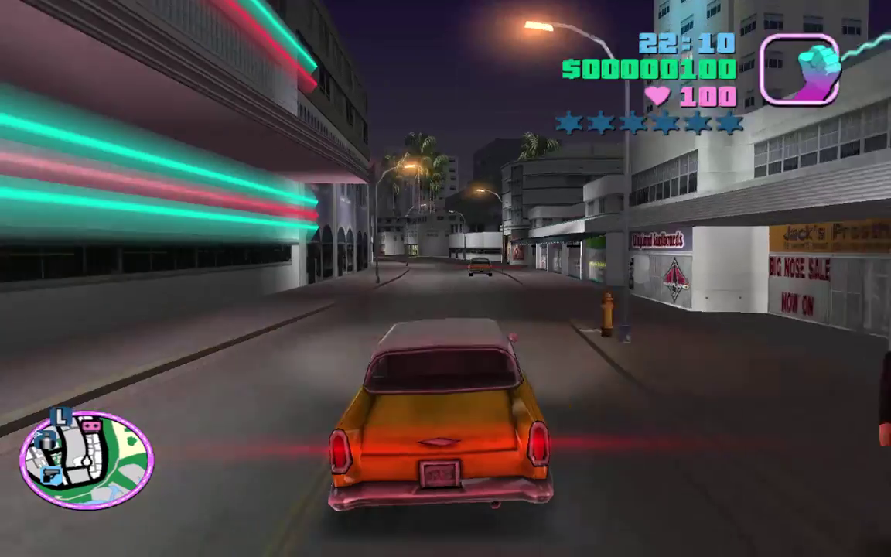
{"action": "key", "text": "a"}
{"action": "key", "text": "d"}
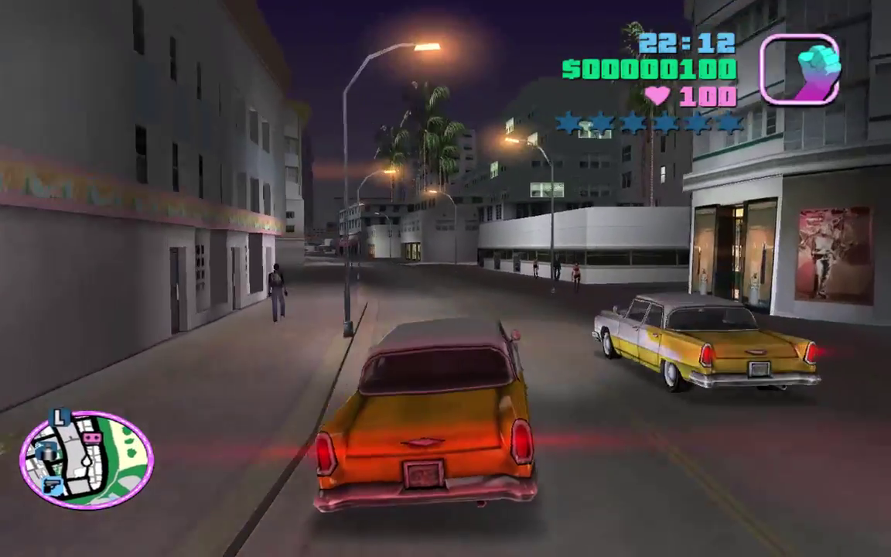
{"action": "key", "text": "a"}
{"action": "key", "text": "a"}
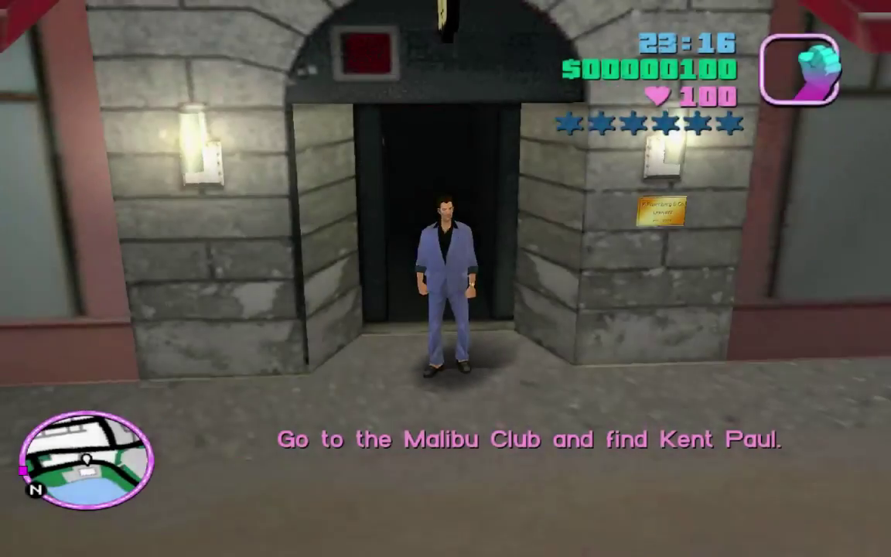
Pause the game and move the selection down to Options.
{"action": "key", "text": "Escape"}
{"action": "key", "text": "Down"}
{"action": "key", "text": "Down"}
{"action": "key", "text": "Down"}
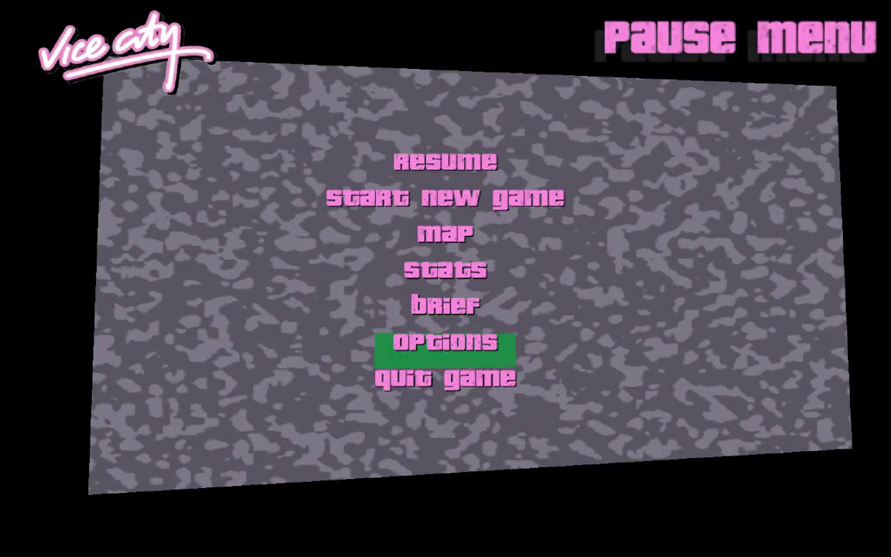